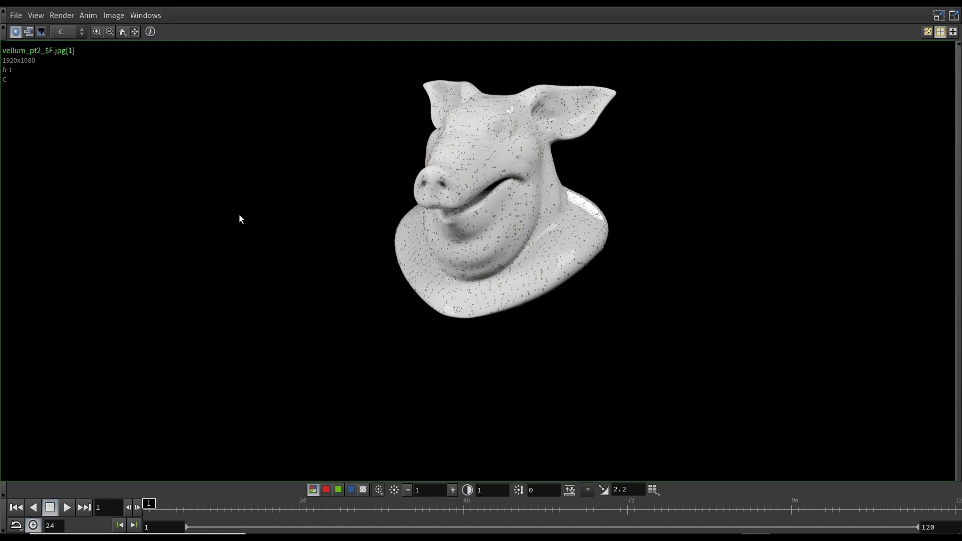
Step: Play the rendered pig head grain sequence through to frame 120, stop playback and return to frame 1
left_click(67, 508)
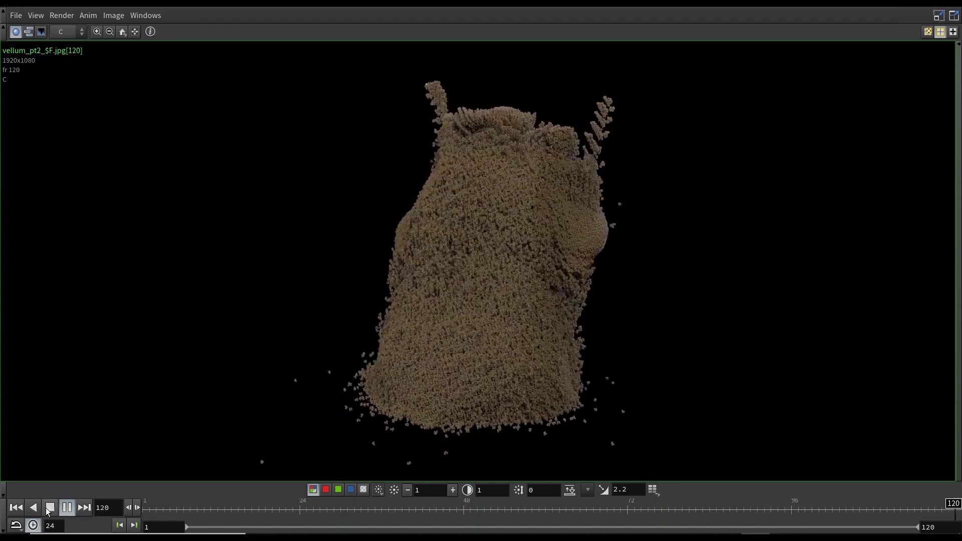
left_click(49, 507)
left_click_drag(230, 518, 117, 515)
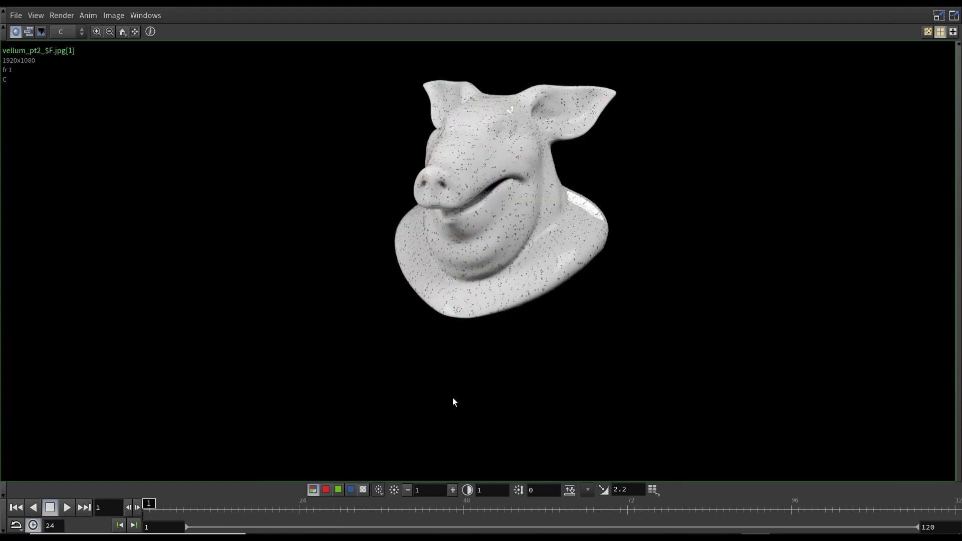
Step: Switch to the browser and briefly play the YouTube tutorial "Houdini Quicktip#03 - Infecting points using VEX & the solver SOP", pausing it afterward
key("alt+Tab")
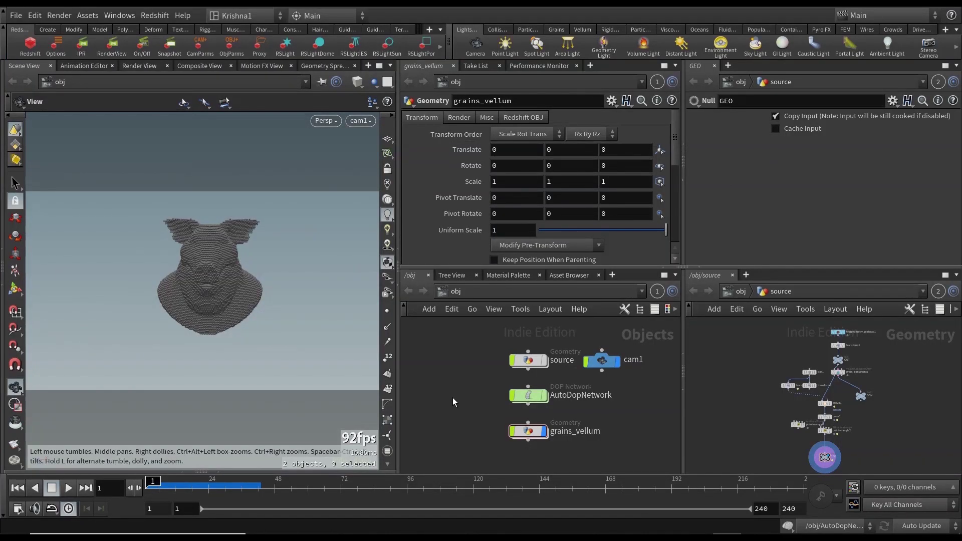
key("alt+Tab")
key("alt+Tab")
key("alt+Tab")
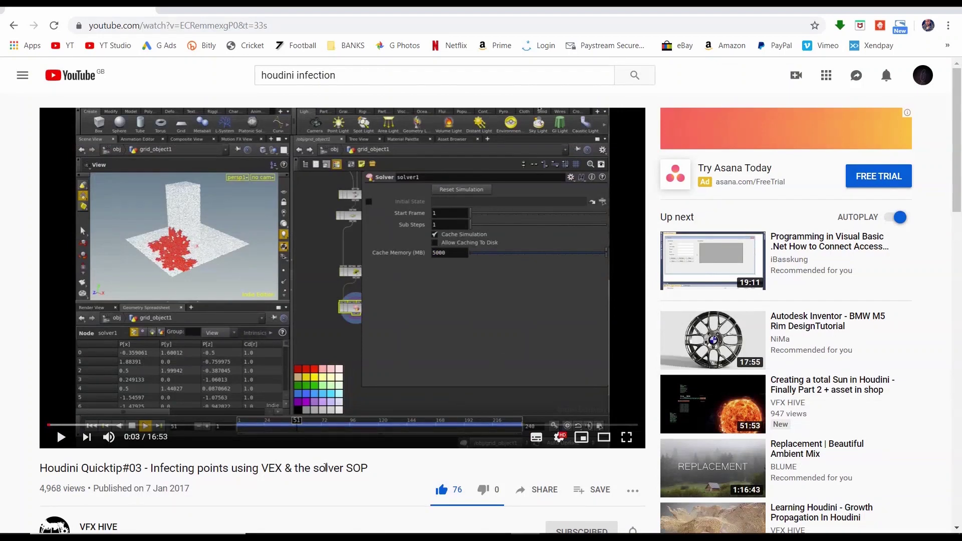
scroll(261, 486, "down", 1)
scroll(263, 446, "up", 1)
left_click(61, 438)
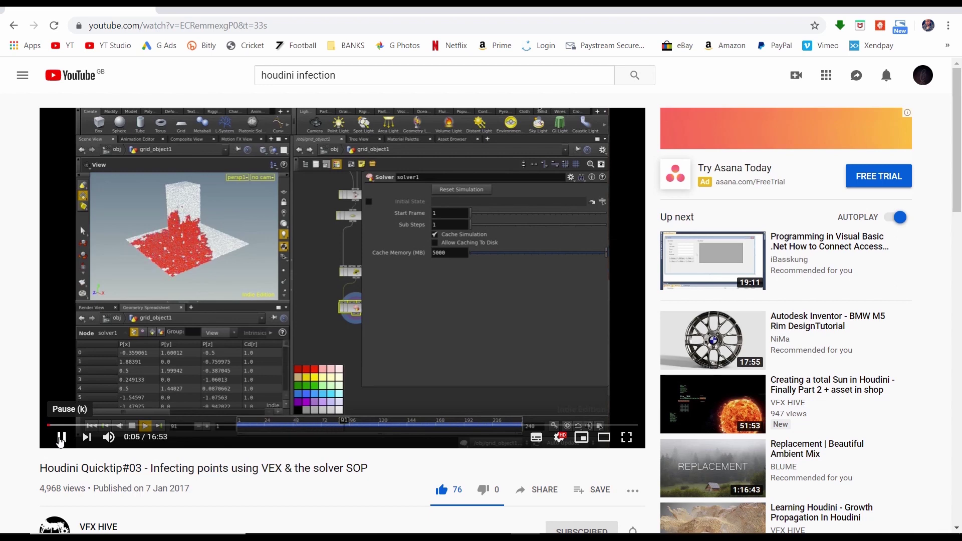
left_click(61, 438)
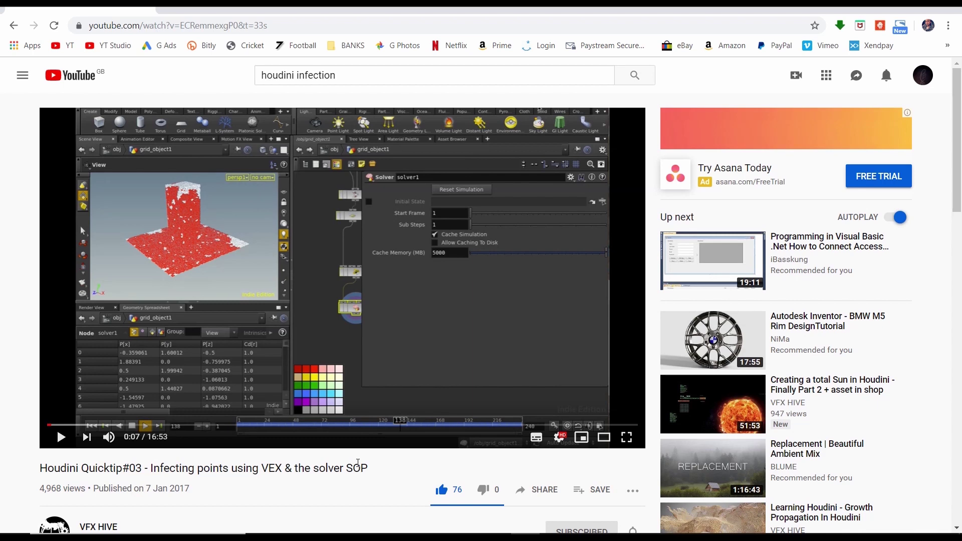
Step: Switch back to Houdini, frame the grains_vellum object and look through cam1 in the viewport
key("alt+Tab")
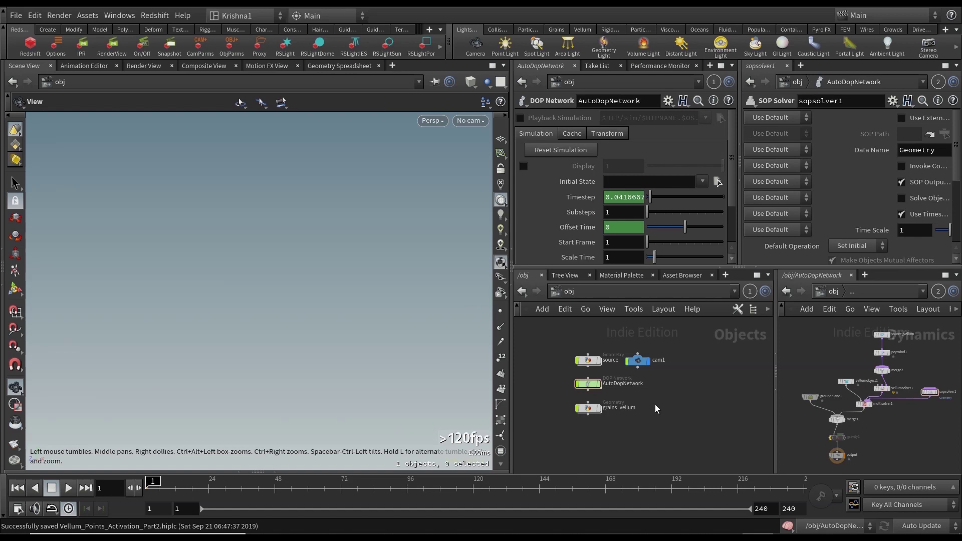
scroll(629, 436, "down", 2)
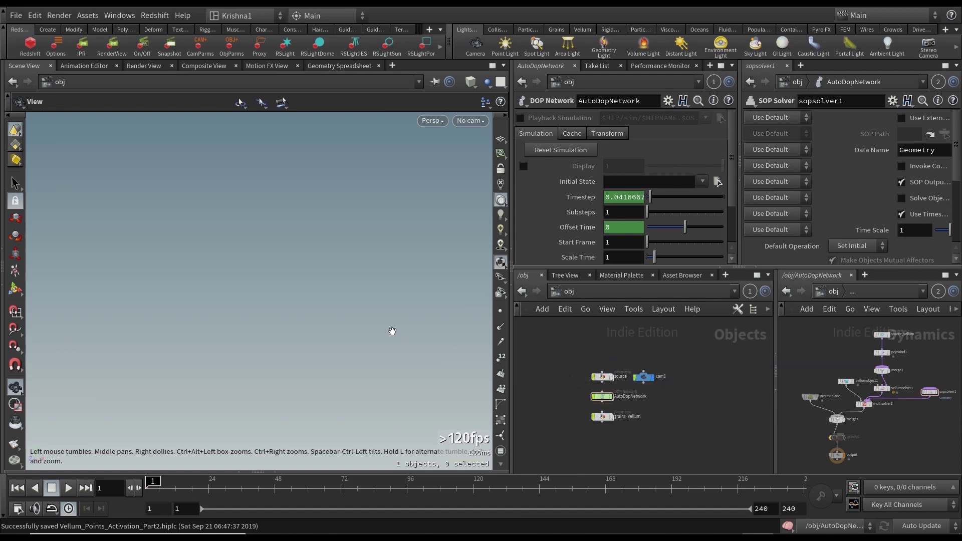
left_click(608, 418)
left_click(607, 419)
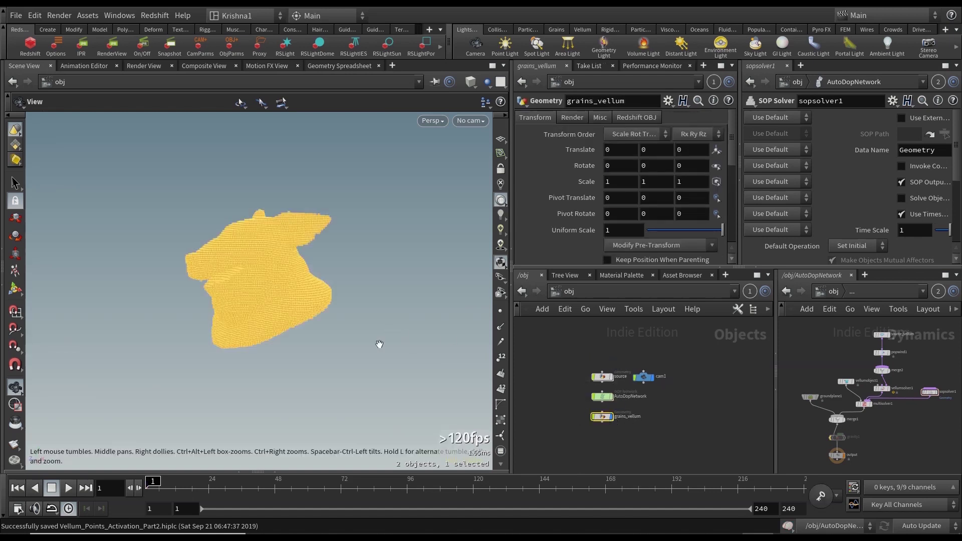
key("f")
left_click_drag(237, 321, 307, 293)
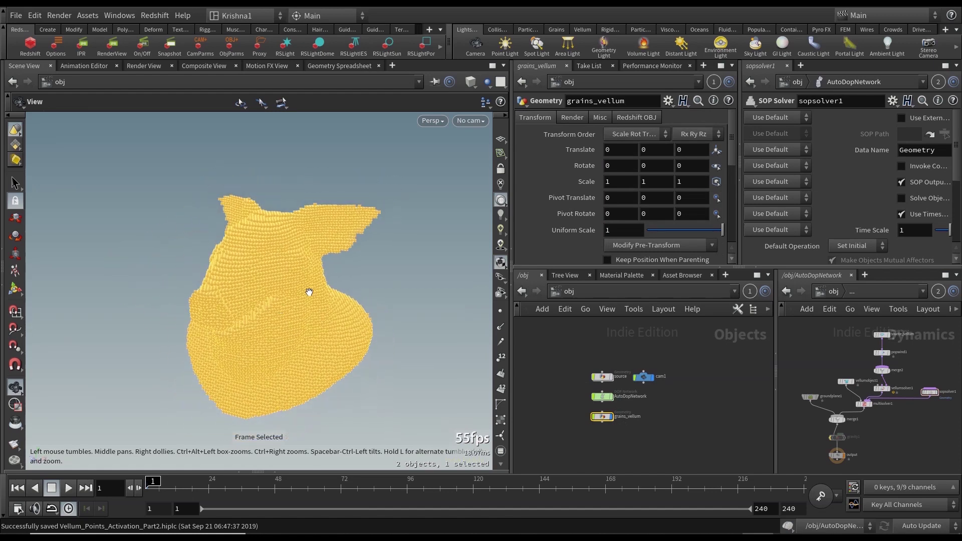
left_click(470, 121)
left_click(486, 179)
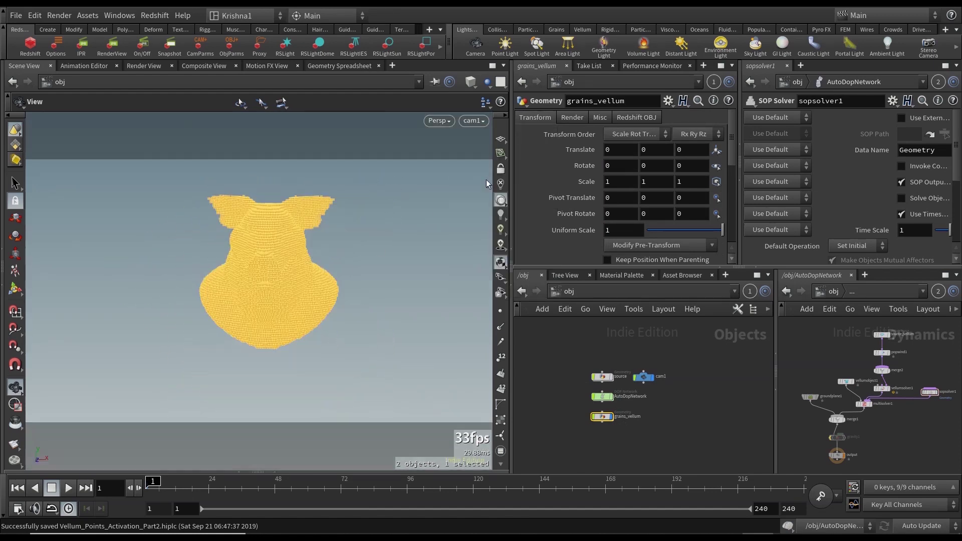
left_click(708, 447)
scroll(599, 380, "up", 3)
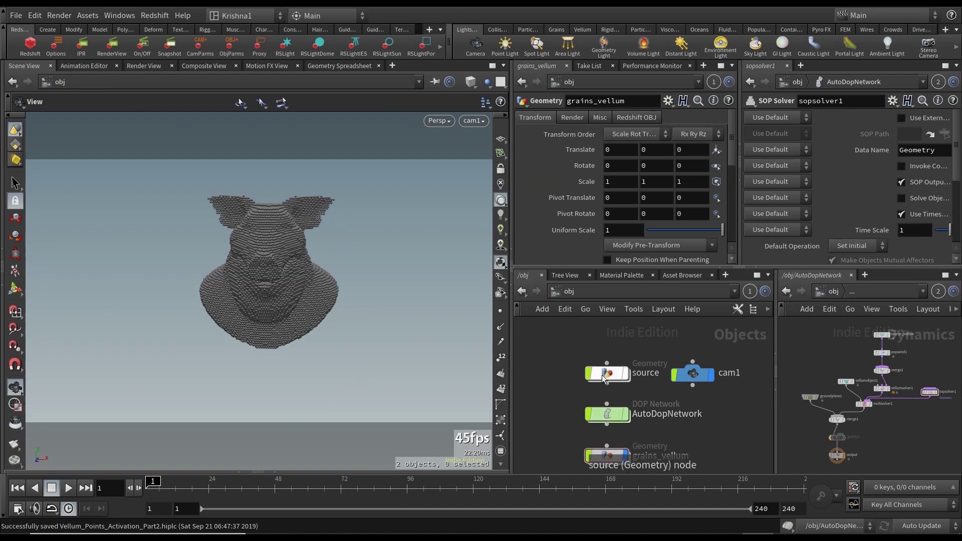
Step: Inside the source network, select and bypass the box1, transform3, group1, color1 and pointwrangle2 nodes
double_click(599, 378)
left_click_drag(617, 394, 632, 437)
left_click(621, 423)
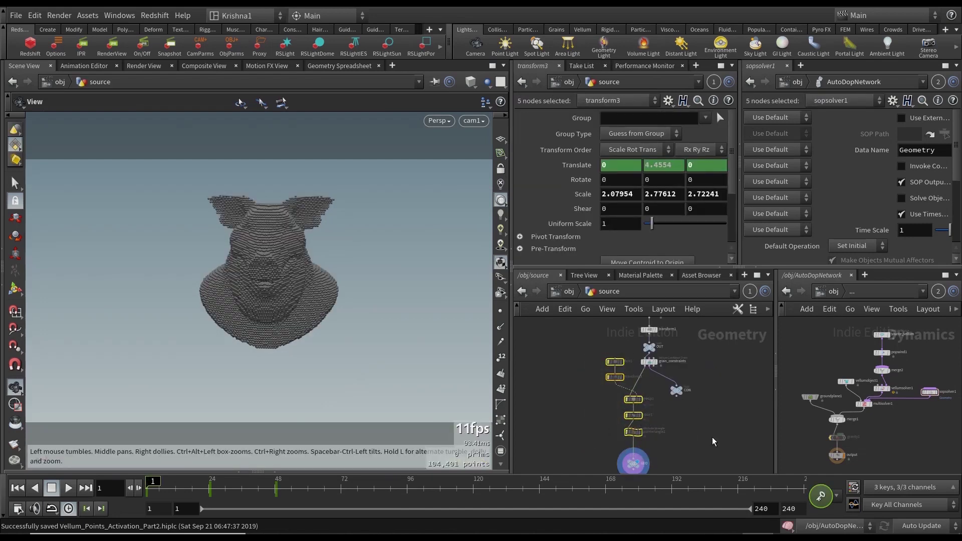
scroll(651, 409, "up", 3)
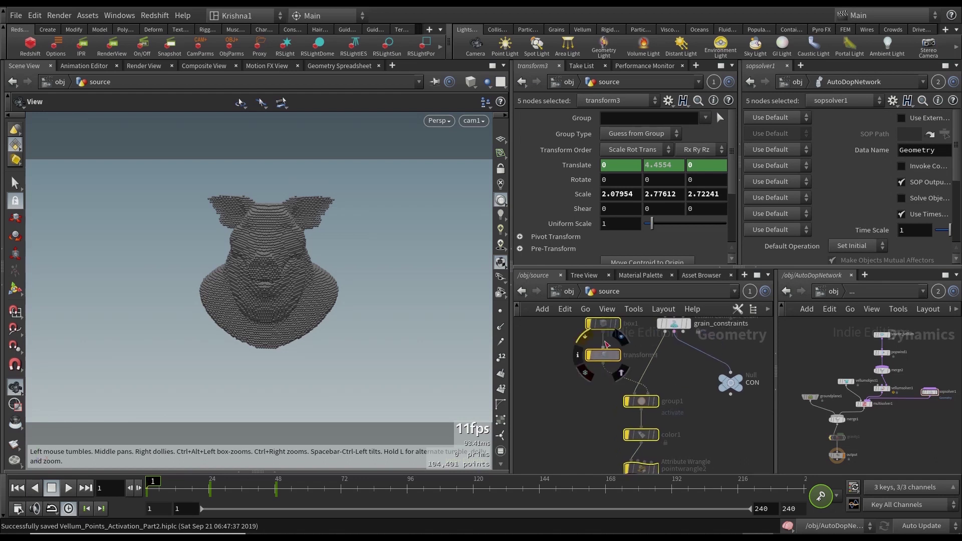
scroll(735, 424, "down", 2)
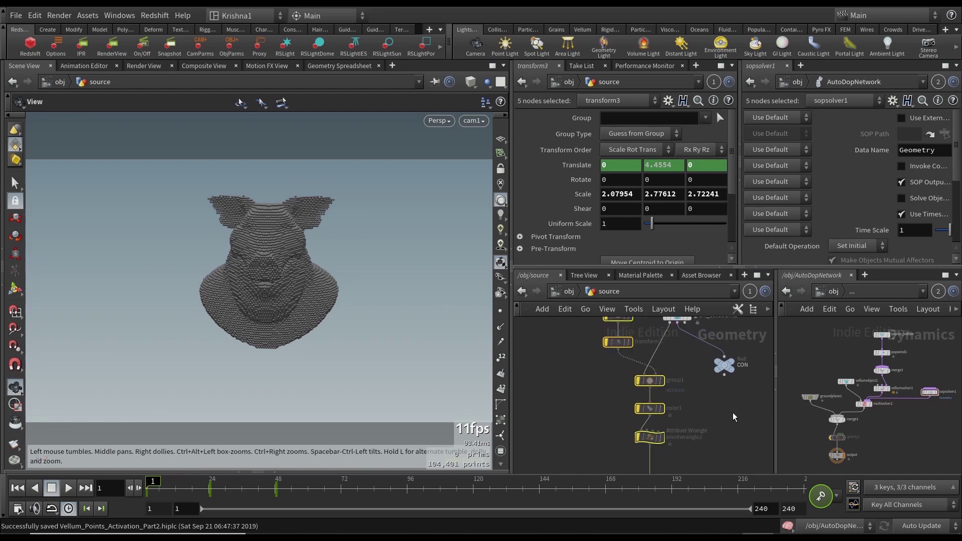
scroll(661, 403, "up", 2)
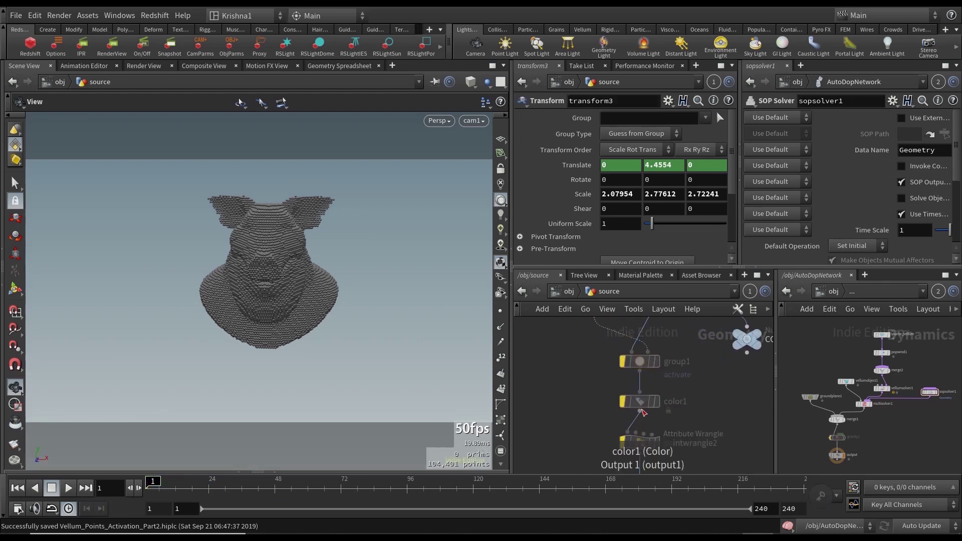
Step: Re-enable the bypassed color1 node in the source network and return to the object level
left_click(622, 401)
left_click(623, 401)
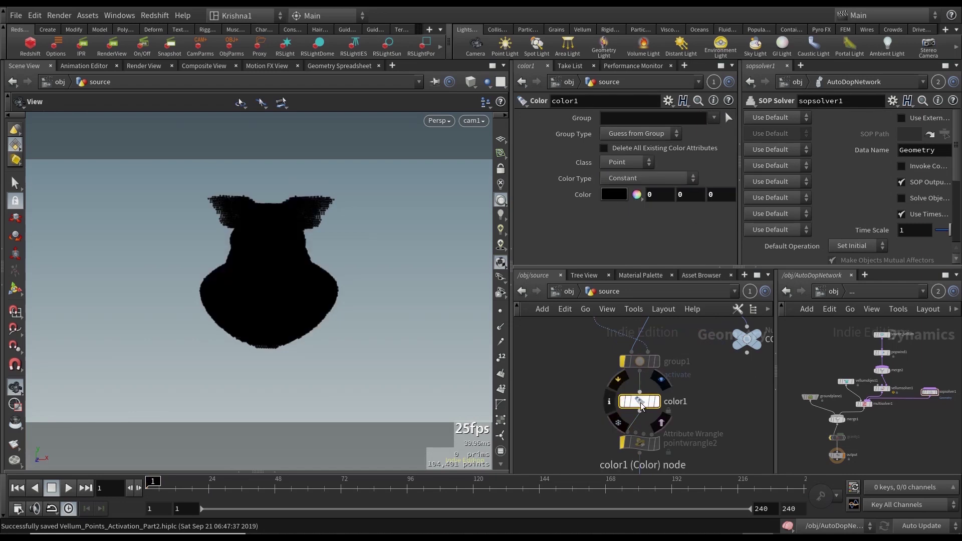
left_click(574, 294)
Step: Create a Geometry object below grains_vellum and name it infection
middle_click_drag(750, 418, 737, 369)
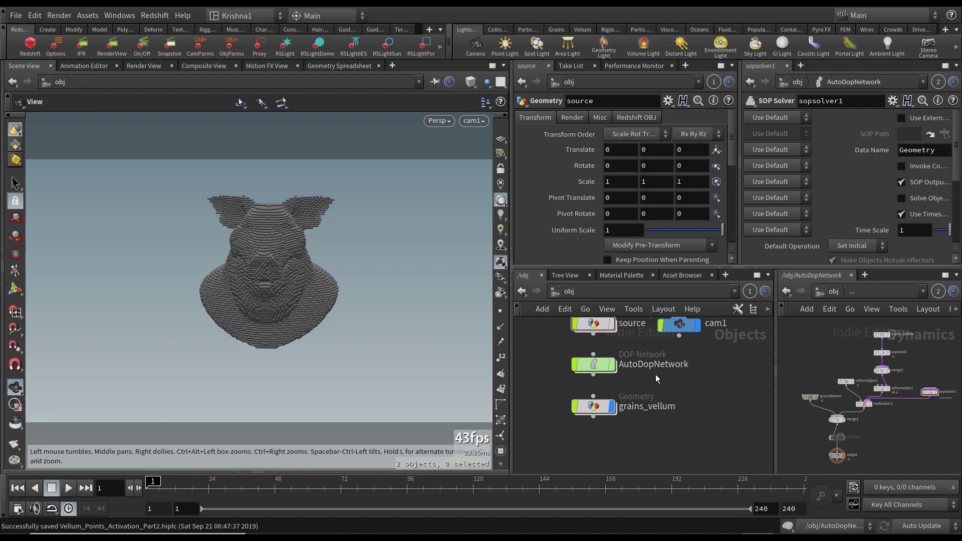
scroll(690, 399, "up", 2)
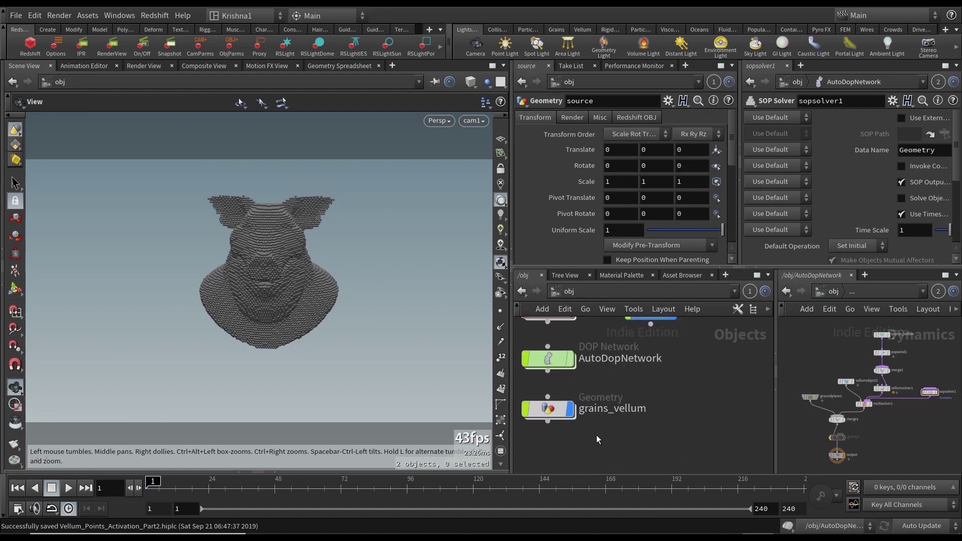
scroll(633, 398, "down", 3)
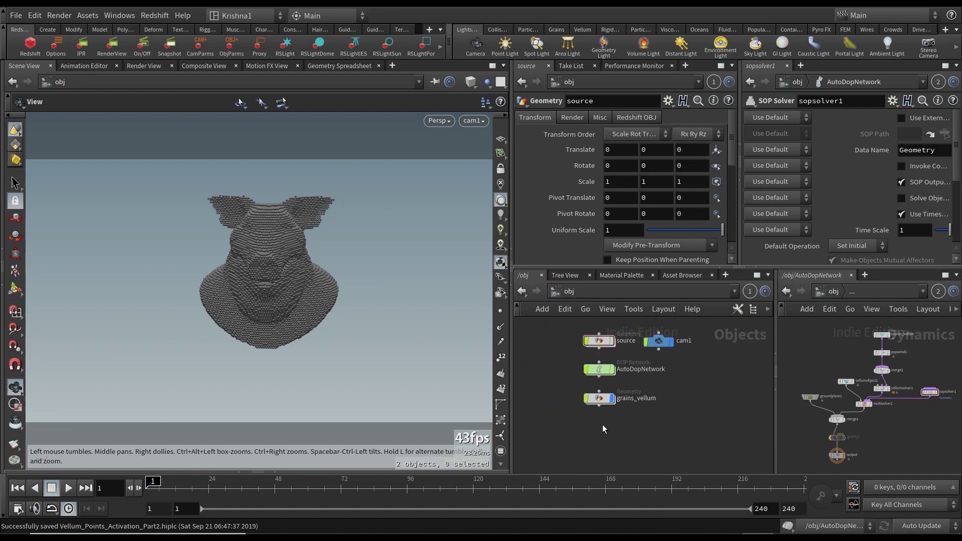
key("Tab")
type("ge")
key("Return")
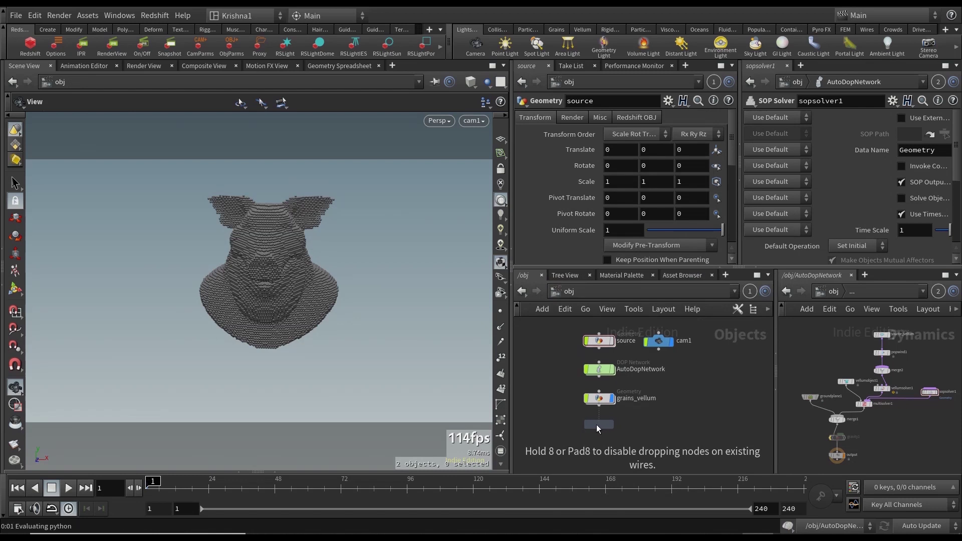
left_click(604, 426)
double_click(622, 424)
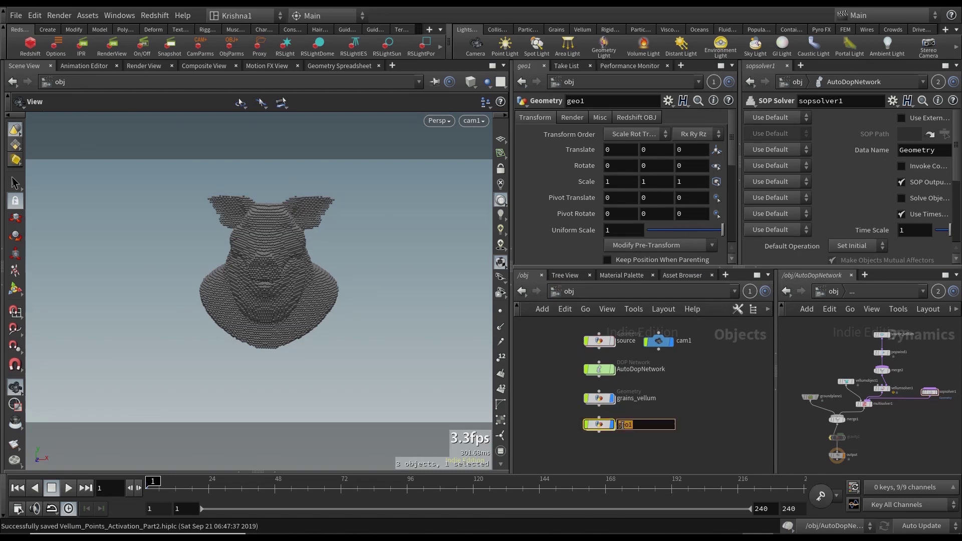
type("lifection")
key("Return")
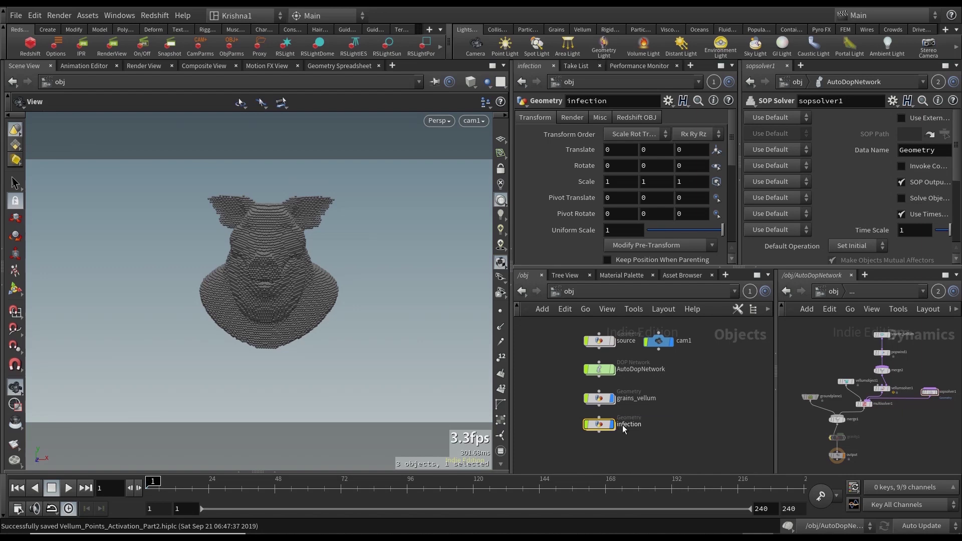
Step: Go inside the infection object and add an Object Merge node
double_click(594, 425)
key("Tab")
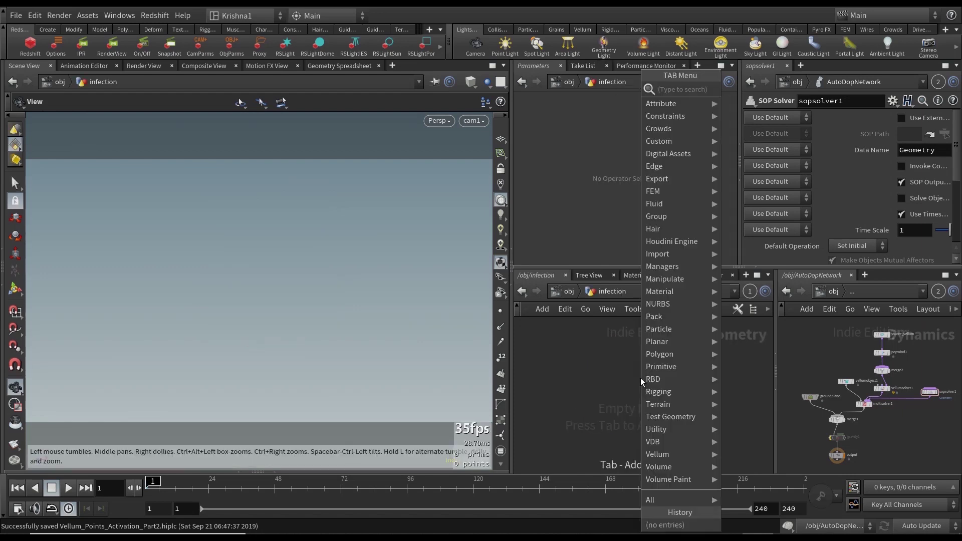
type("object")
key("Return")
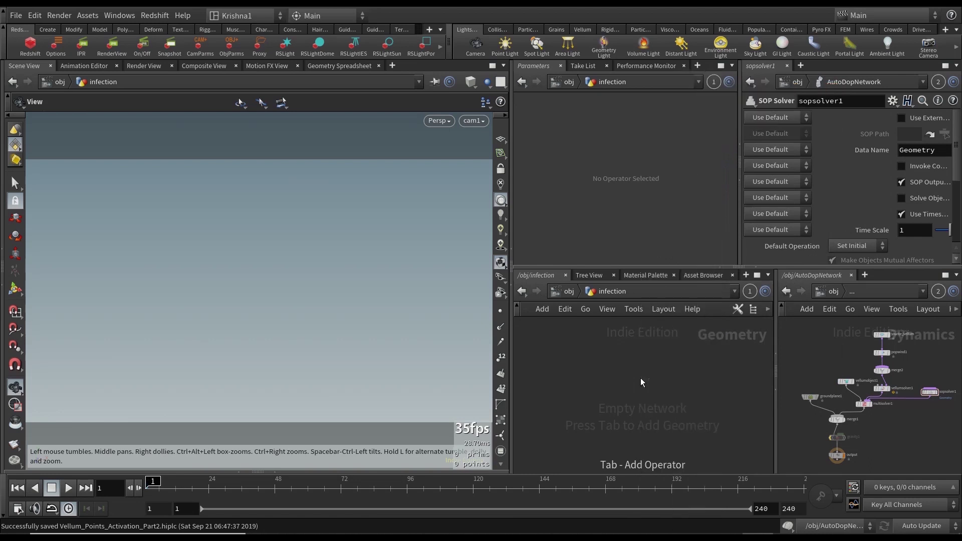
left_click(594, 361)
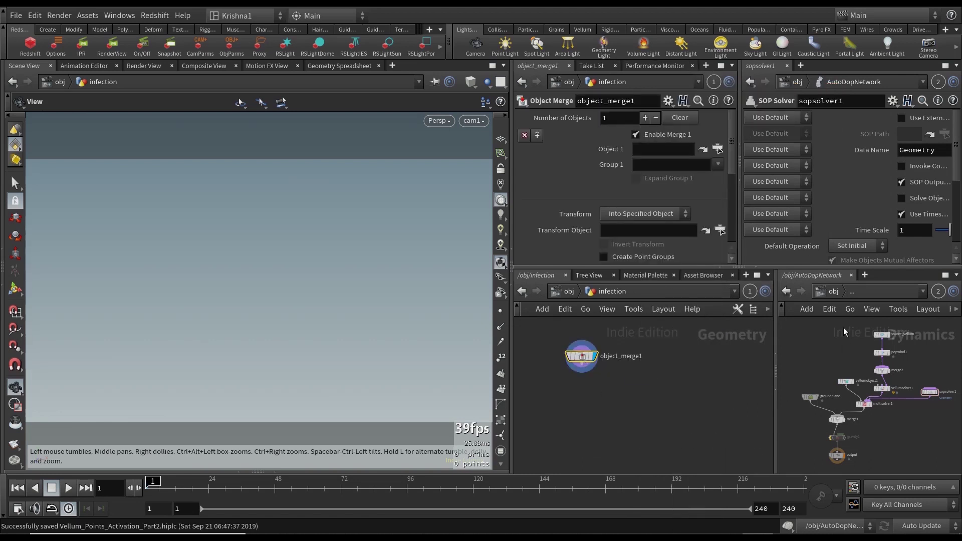
Step: Set Object 1 of the Object Merge to the GEO null inside the source object
left_click(834, 291)
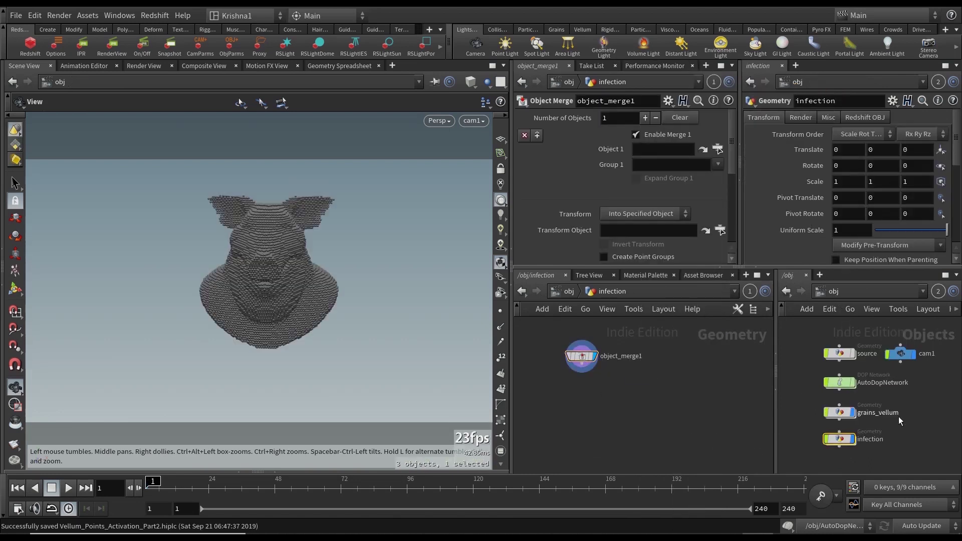
double_click(839, 354)
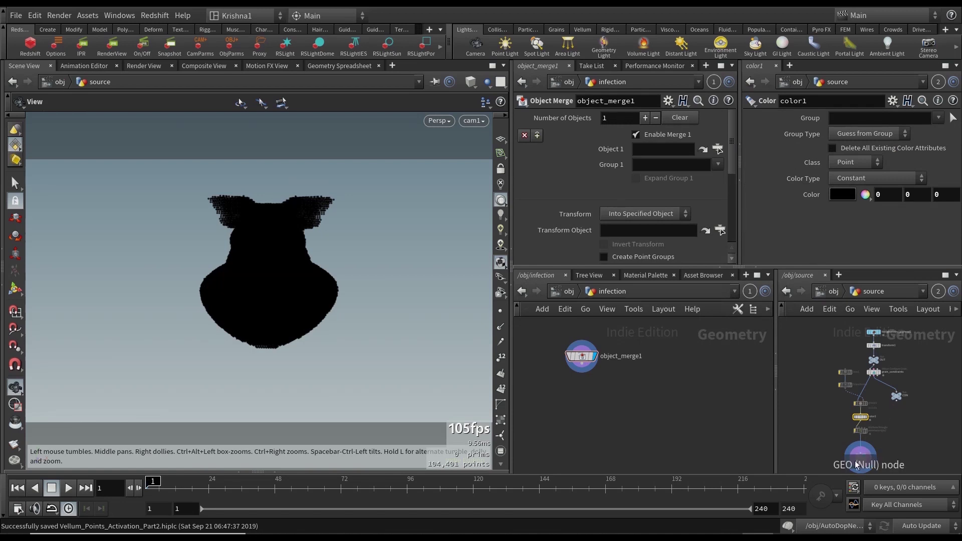
left_click_drag(859, 457, 654, 155)
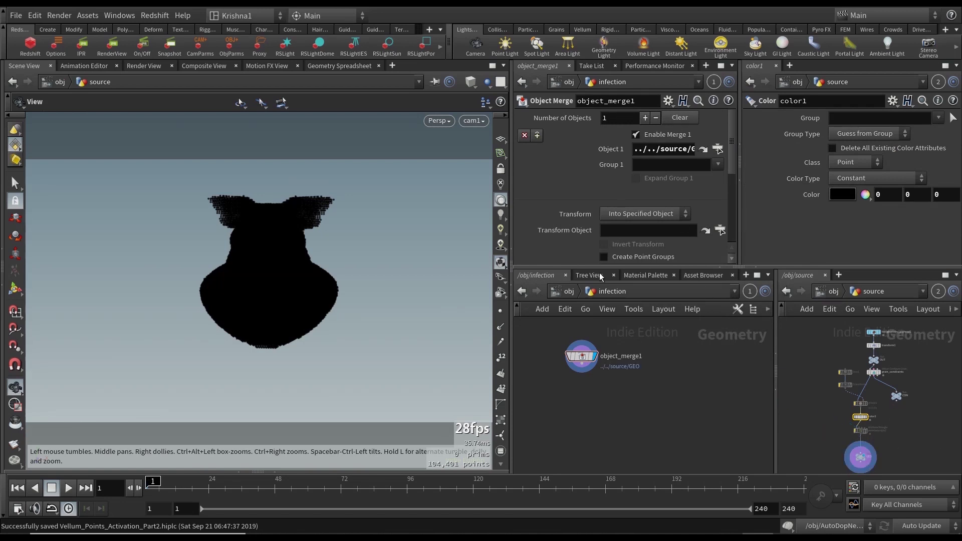
Step: Add a Sphere node beside object_merge1 in the infection network
scroll(616, 401, "up", 2)
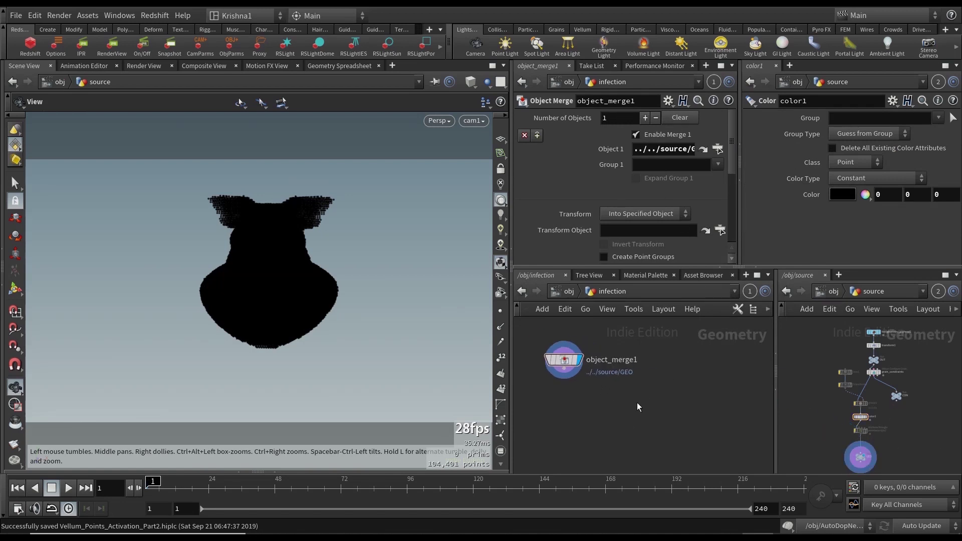
key("Tab")
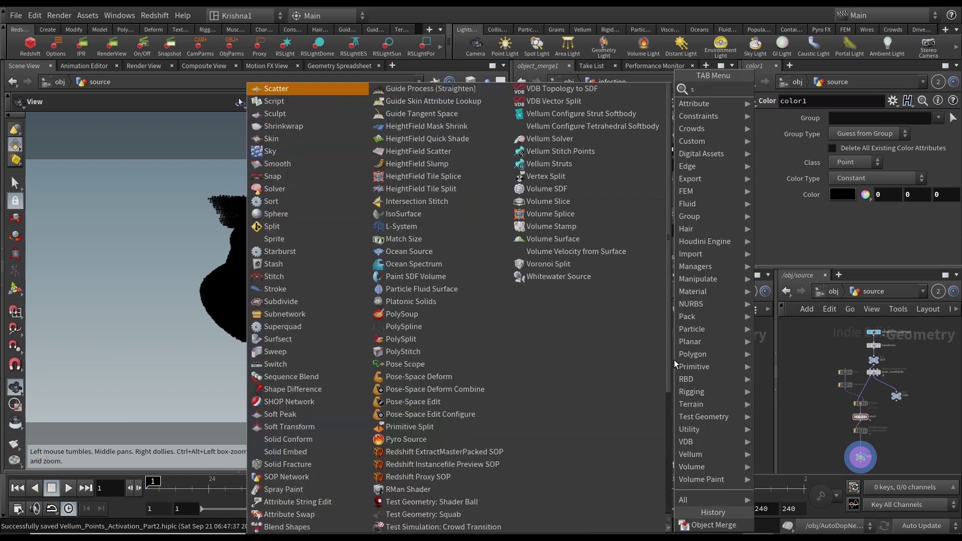
left_click(673, 360)
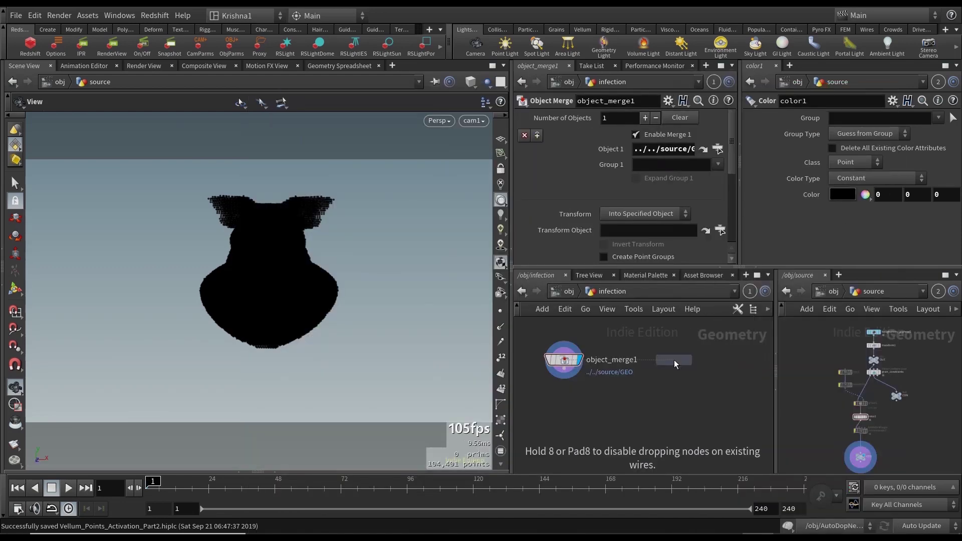
left_click(675, 360)
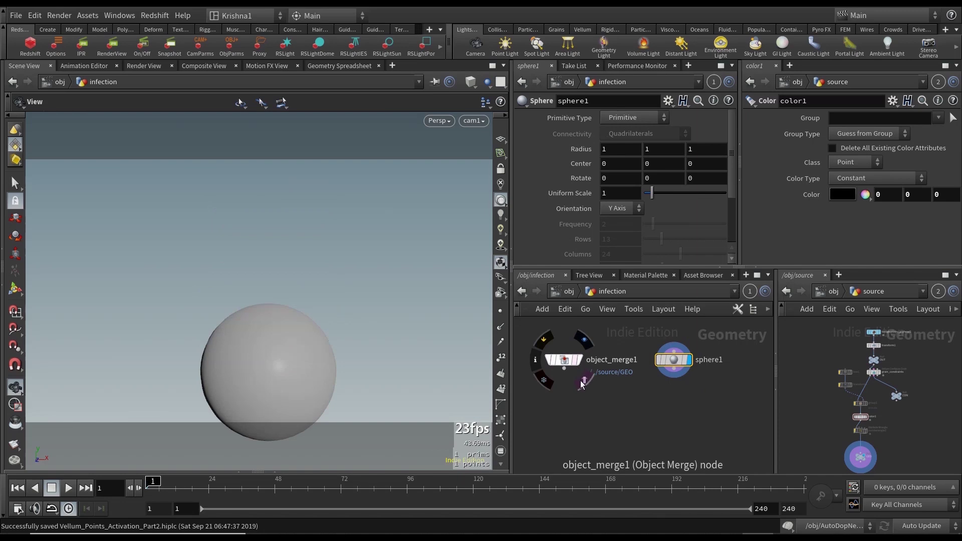
Step: Display object_merge1 as a template and set the sphere's primitive type to Polygon
left_click(583, 382)
left_click(647, 121)
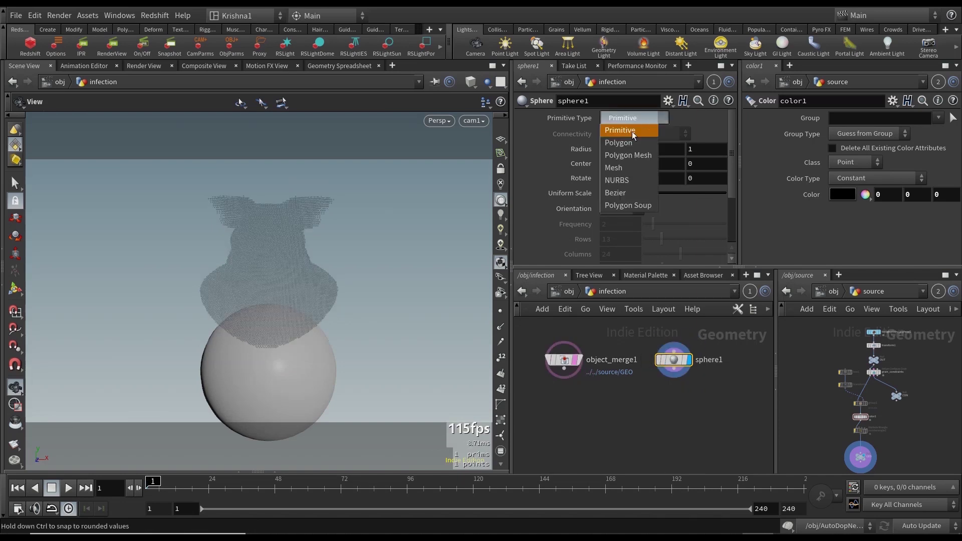
left_click(621, 142)
Step: Add a Transform node below sphere1 and display it
key("Tab")
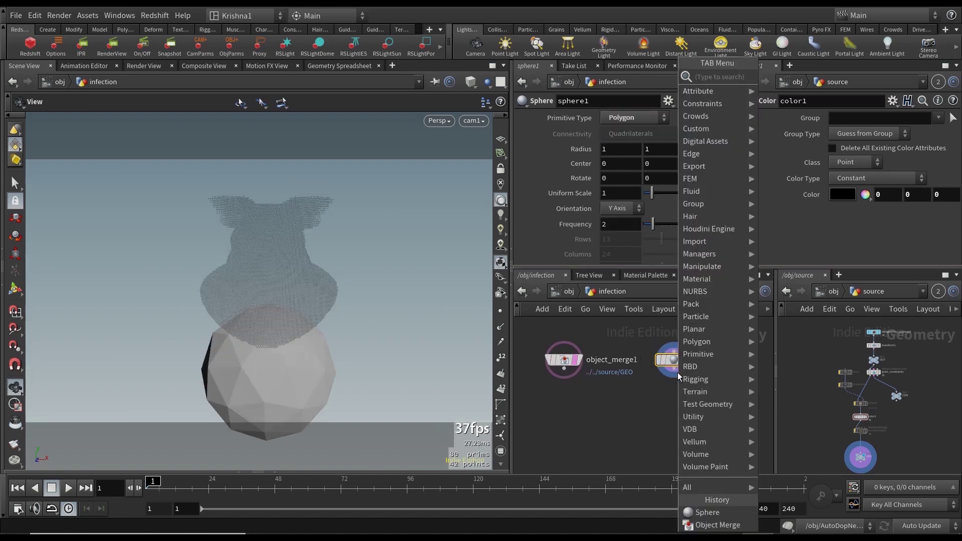
type("transform")
key("Return")
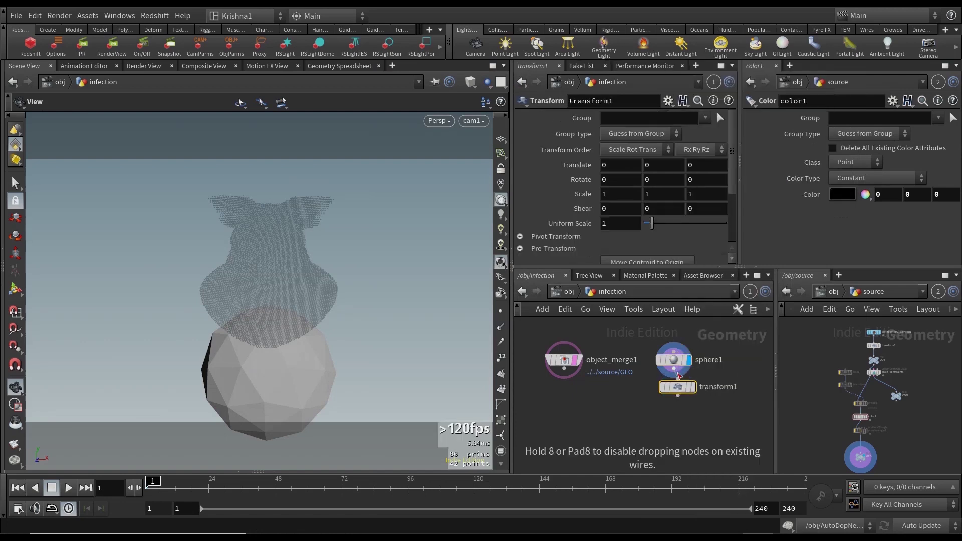
left_click(680, 398)
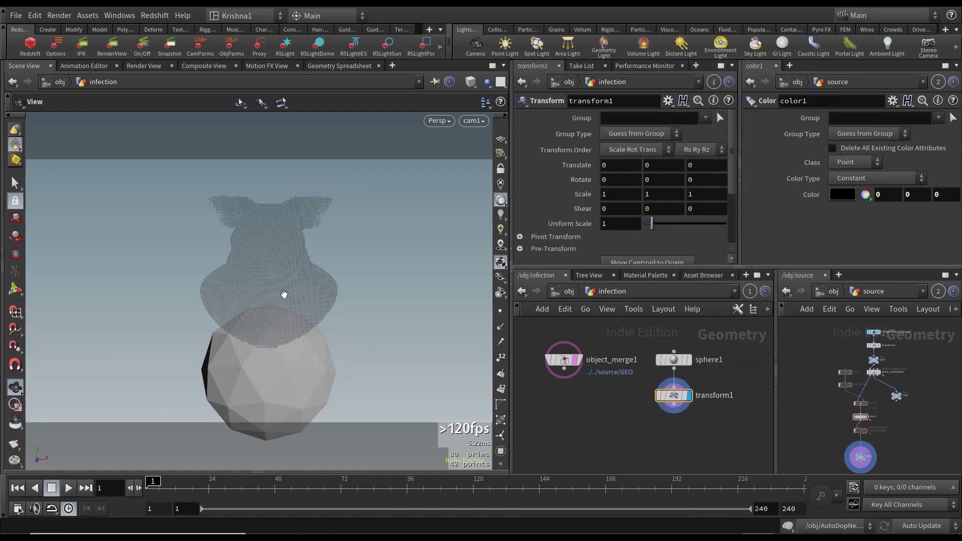
Step: Set the transform's scale to 0.01 on all three axes
key("Return")
left_click_drag(336, 300, 268, 316, "alt")
double_click(612, 195)
type("0.01")
key("Tab")
type("0.01")
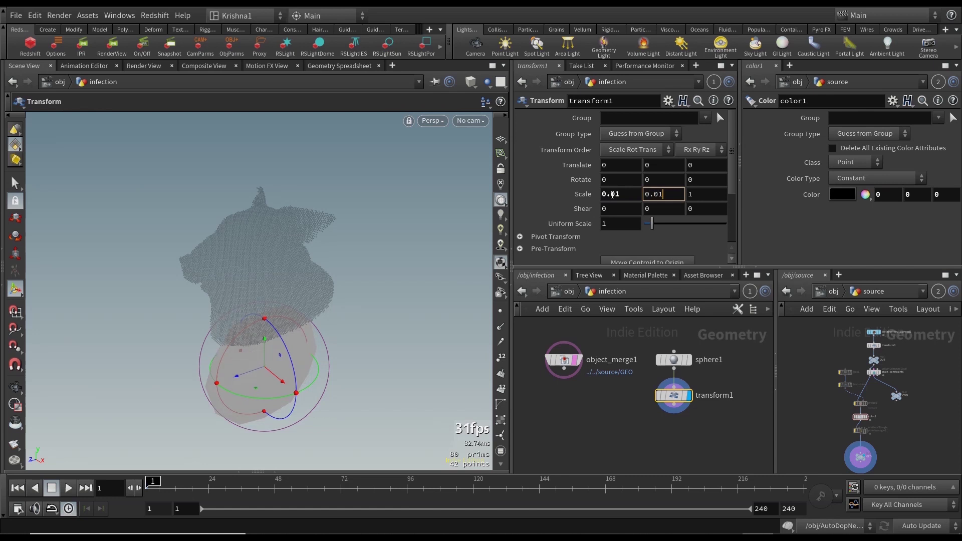
key("Tab")
type("0.01")
key("Return")
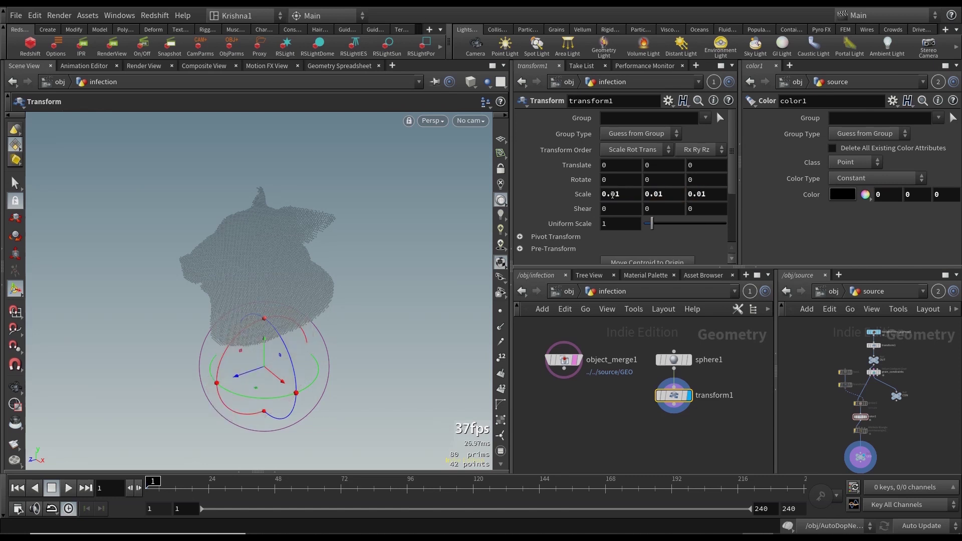
Step: Set the transform's scale to 0.1 on all three axes
left_click(612, 195)
key("BackSpace")
key("Tab")
type("0.1")
key("Tab")
type("0.1")
key("Return")
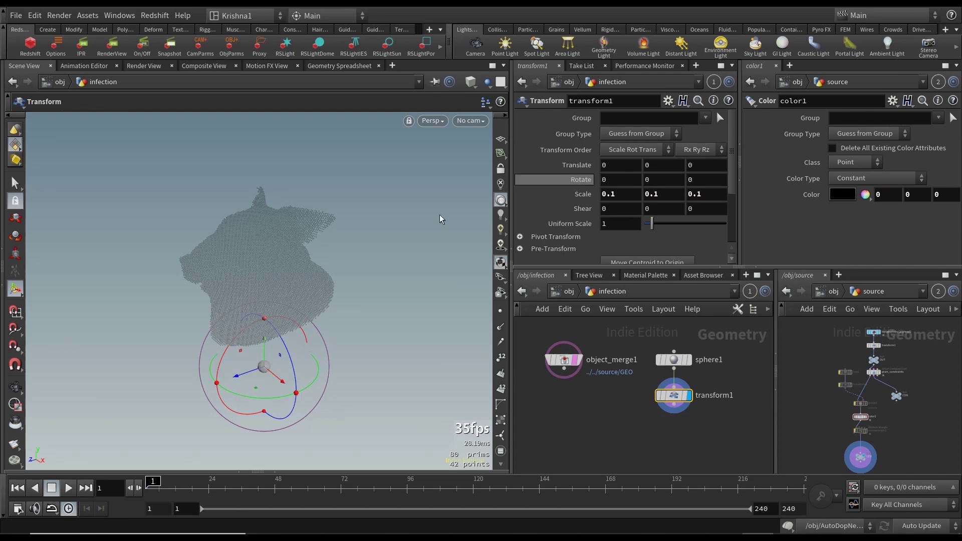
Step: Move the small sphere to the tip of the pig's snout, about 1.95 in Y and 1.24 in Z
left_click_drag(264, 340, 182, 242)
key("Escape")
left_click_drag(240, 294, 202, 285)
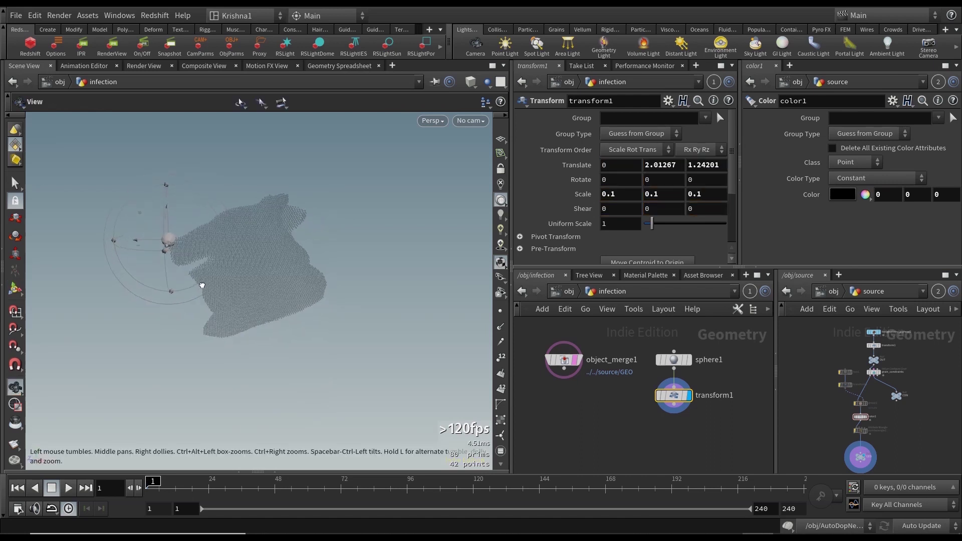
key("Return")
left_click_drag(169, 220, 170, 221)
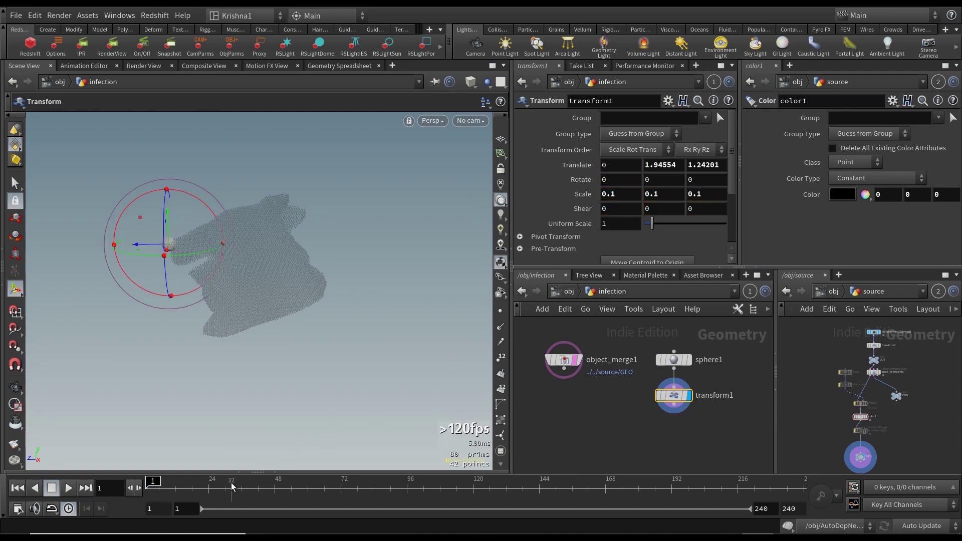
Step: Keyframe the sphere's translation at the snout on frames 24 and 48
left_click(210, 489)
key("k")
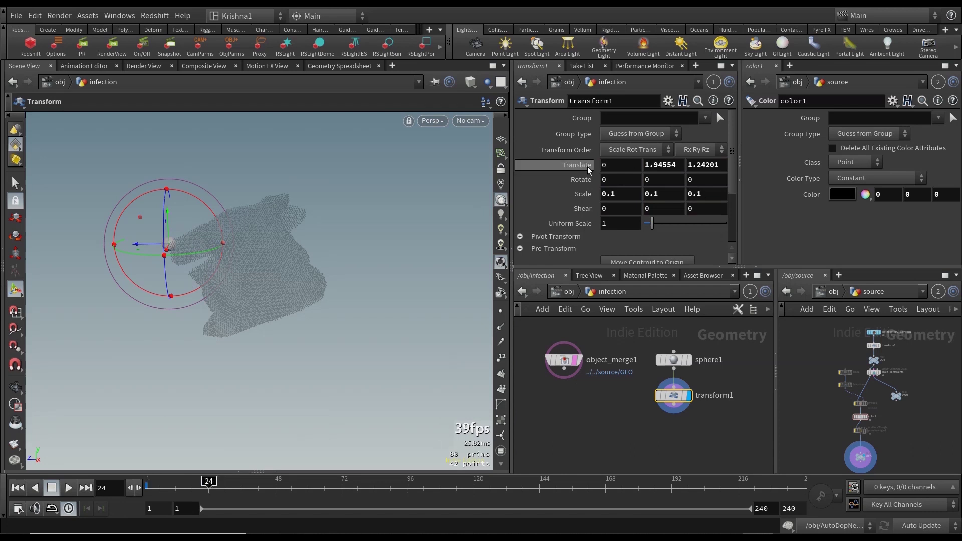
left_click(275, 488)
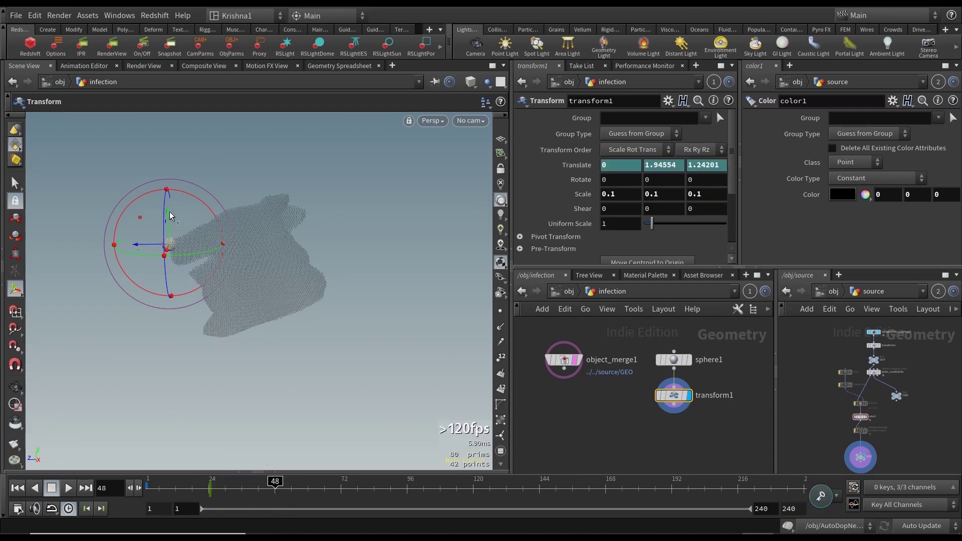
left_click(149, 488)
left_click(275, 488)
left_click(557, 166, "alt")
Step: Keyframe the sphere above the snout with Translate Y about 2.64 at frame 24 and 2.5 at frame 72, and scrub to check
left_click(210, 490)
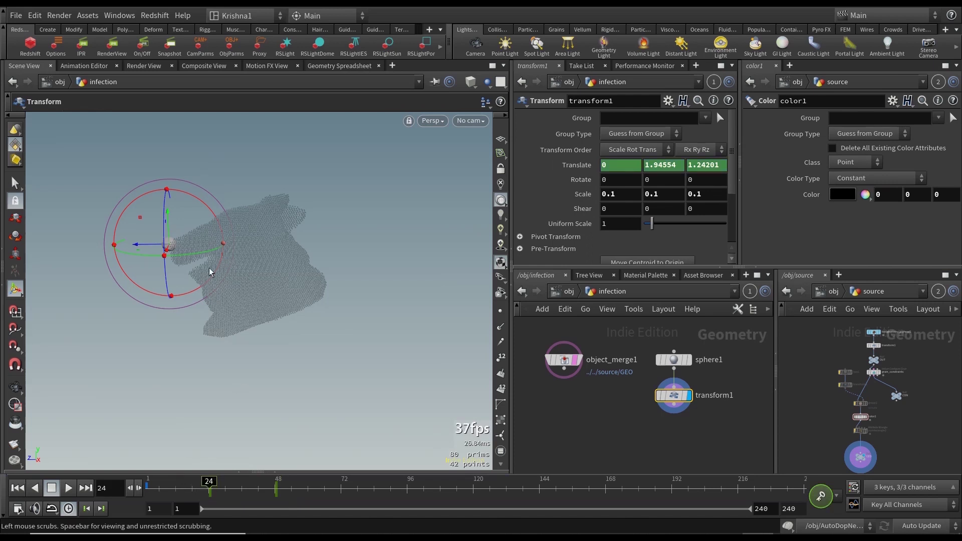
left_click_drag(170, 223, 170, 170)
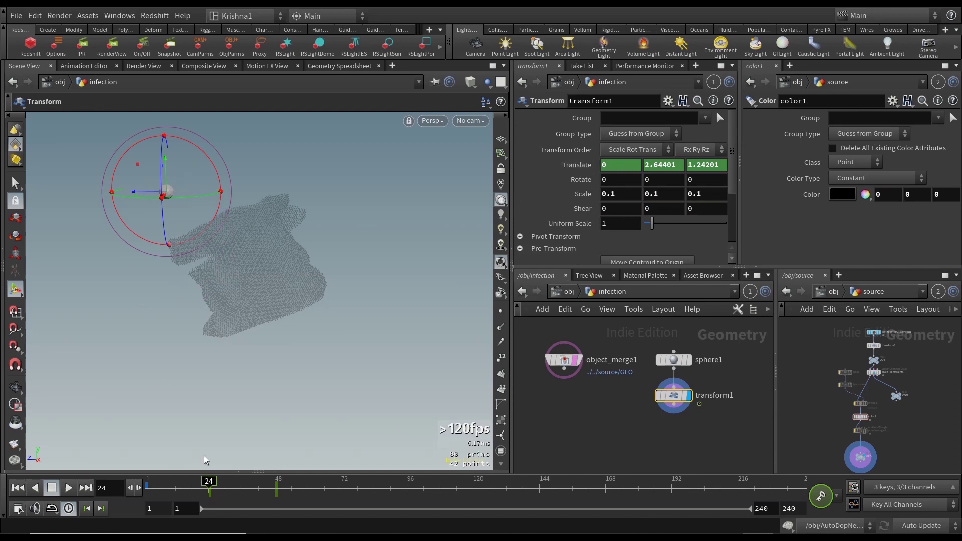
left_click(341, 489)
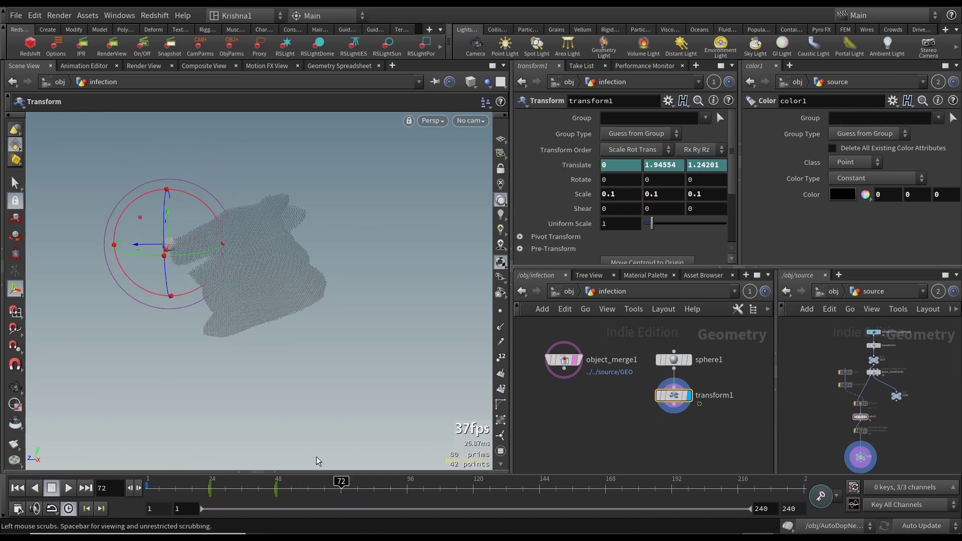
left_click_drag(169, 217, 172, 175)
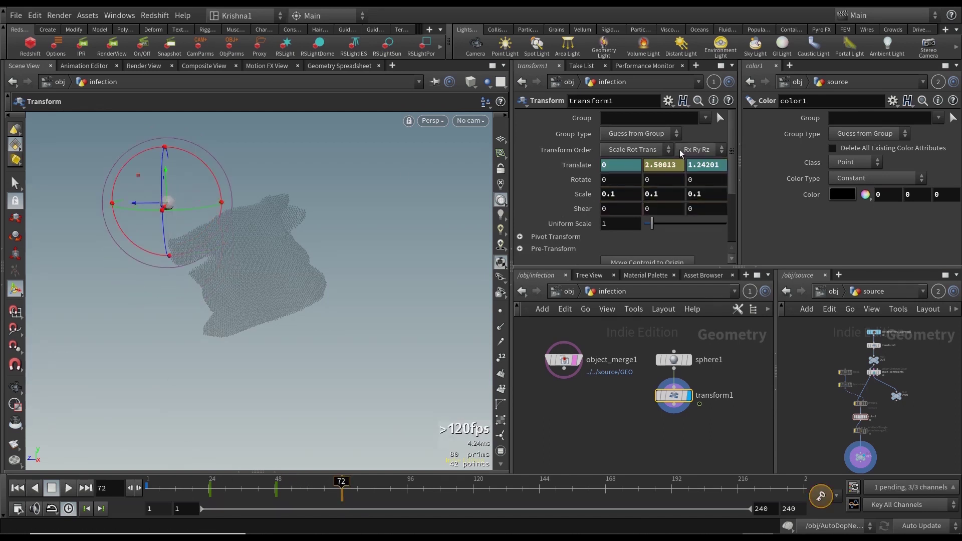
left_click(576, 164, "alt")
left_click_drag(183, 484, 256, 485)
left_click_drag(277, 487, 153, 487)
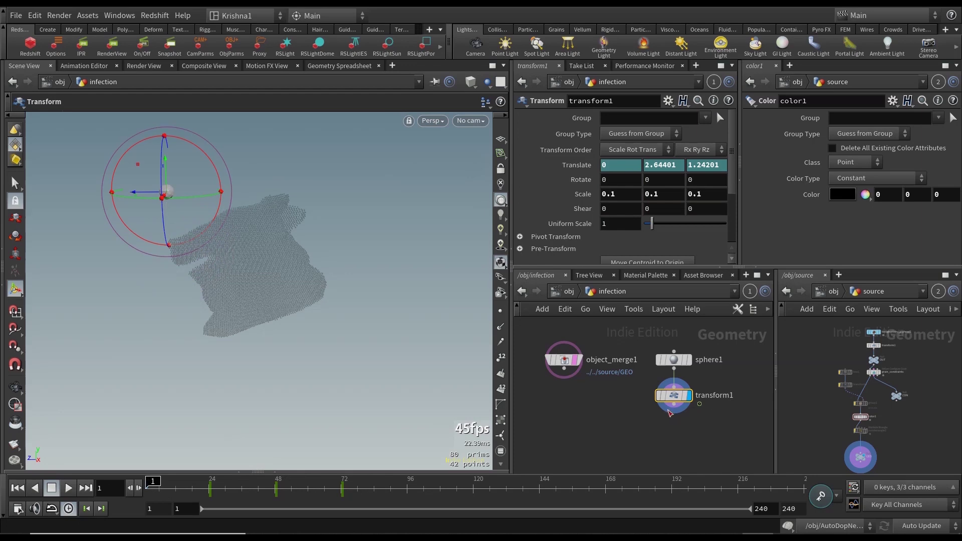
Step: Add a Peak node below transform1 with a distance of 0.02
key("Tab")
type("peak")
key("Return")
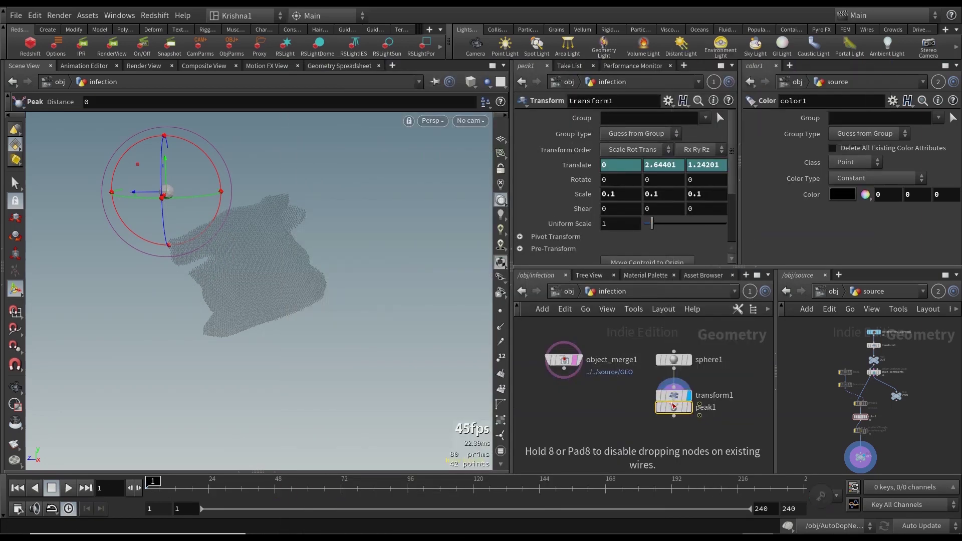
left_click(673, 407)
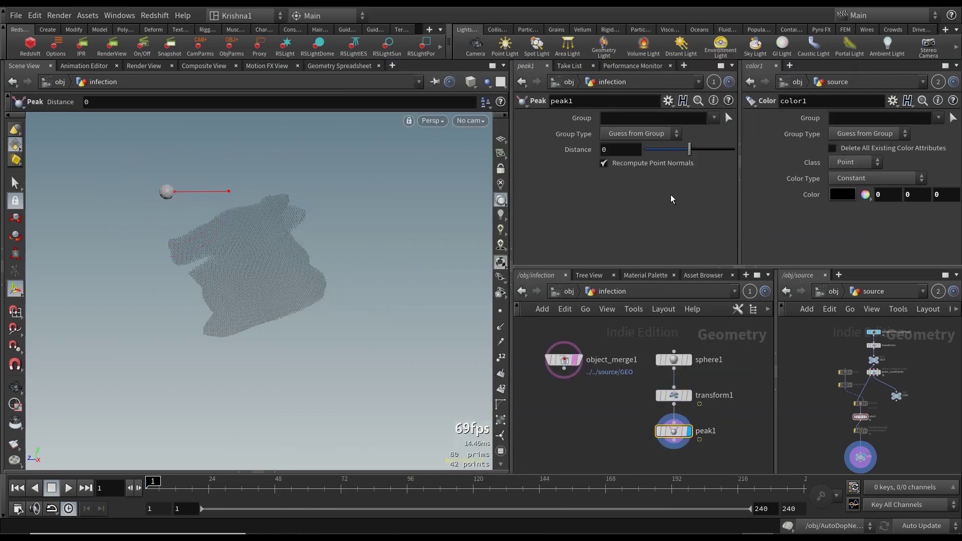
type(".02")
key("Return")
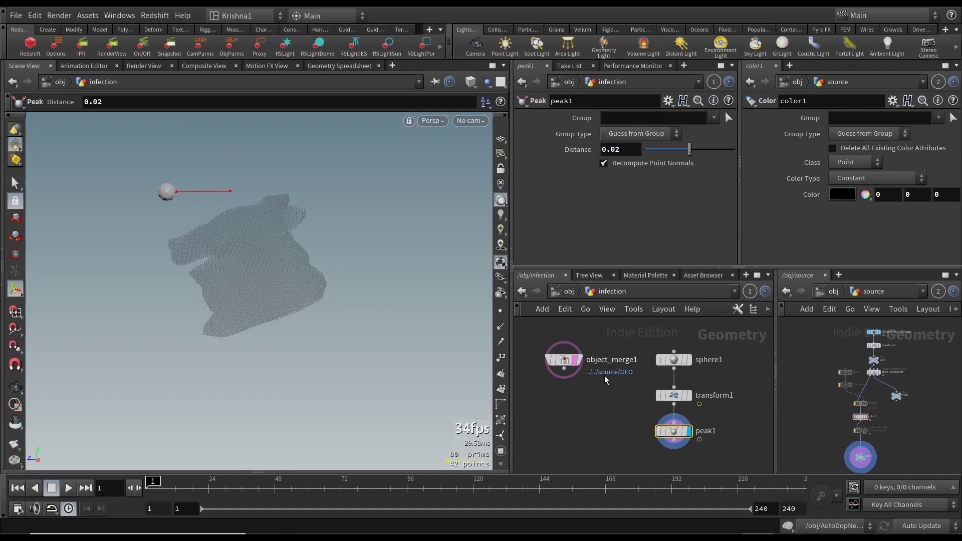
Step: Add a Group Create node below the object merge and peak nodes
middle_click_drag(609, 443, 626, 407)
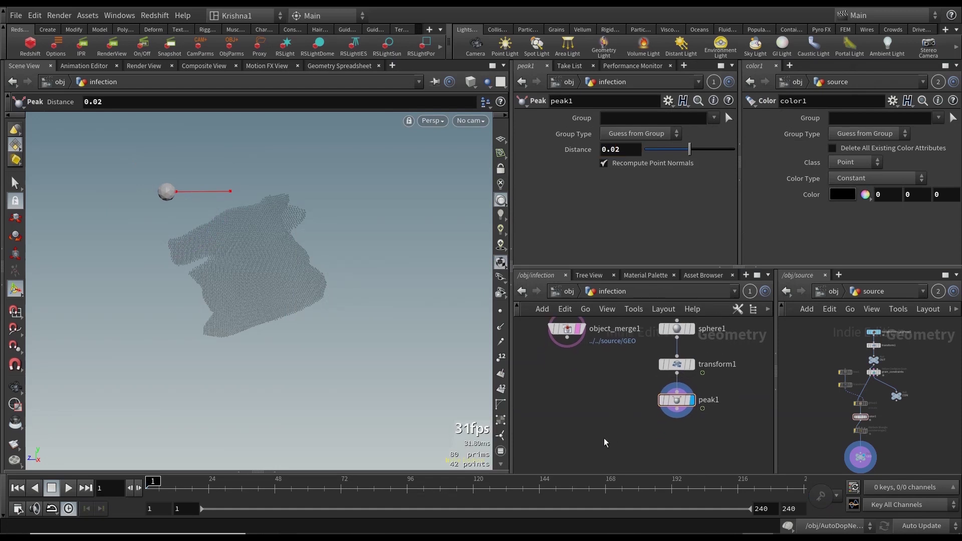
key("Tab")
type("group")
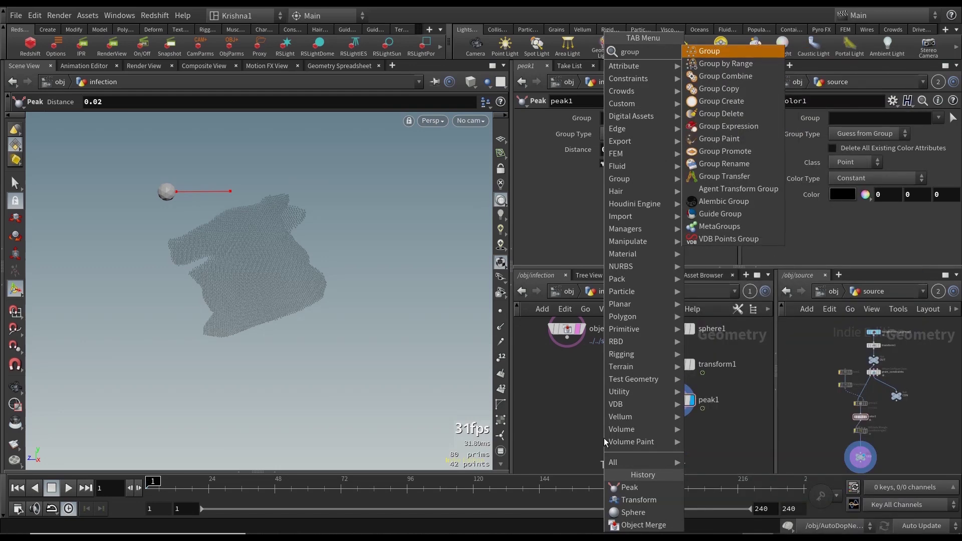
type(" crea")
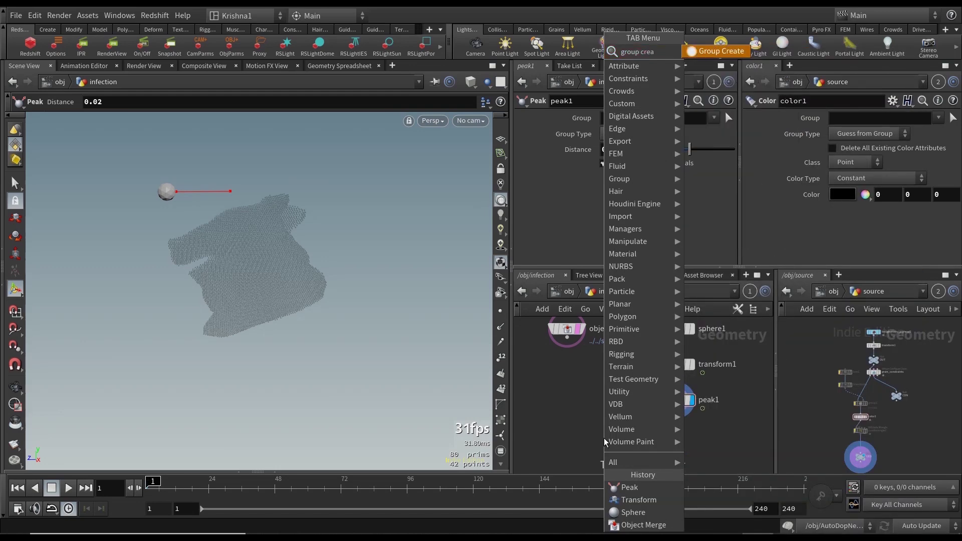
key("Return")
left_click(620, 440)
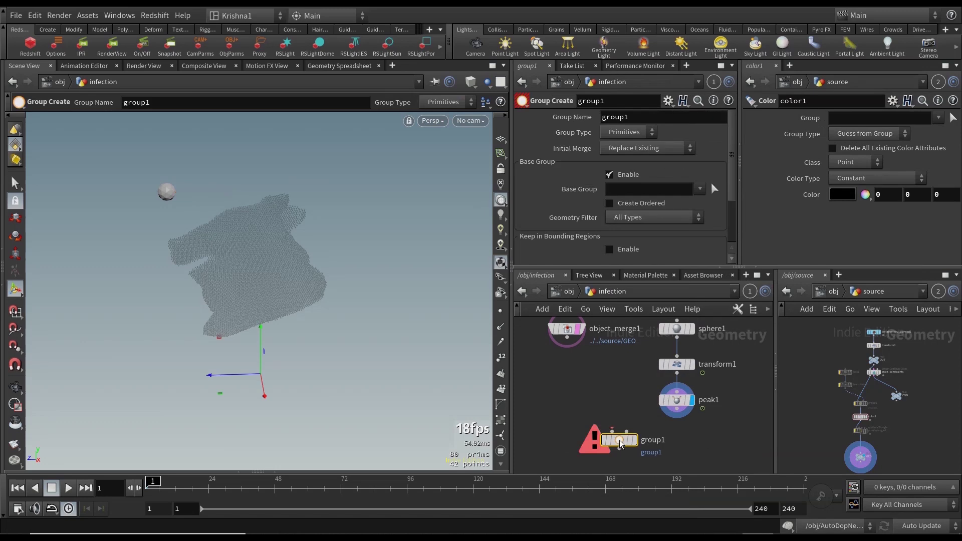
Step: Wire object_merge1 into the group node's first input and peak1 into its second, and display the group node
left_click(613, 432)
left_click(568, 339)
left_click_drag(626, 432, 677, 409)
left_click(633, 440)
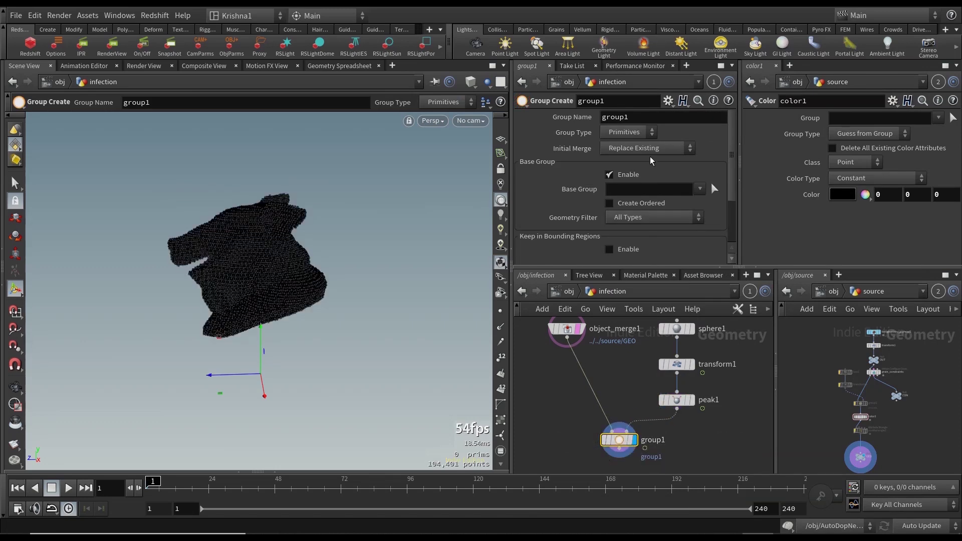
Step: Name the group "base" and set its type to Points
double_click(650, 116)
type("base")
key("Return")
left_click(630, 132)
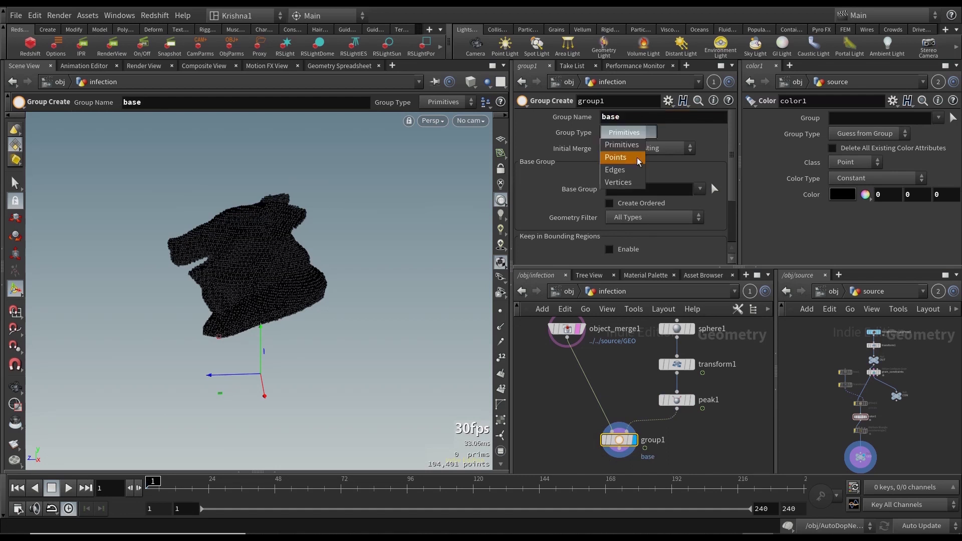
left_click(639, 159)
Step: Enable Keep in Bounding Regions for the group with Bounding Object as the type, and scrub the timeline to check it
scroll(694, 226, "down", 3)
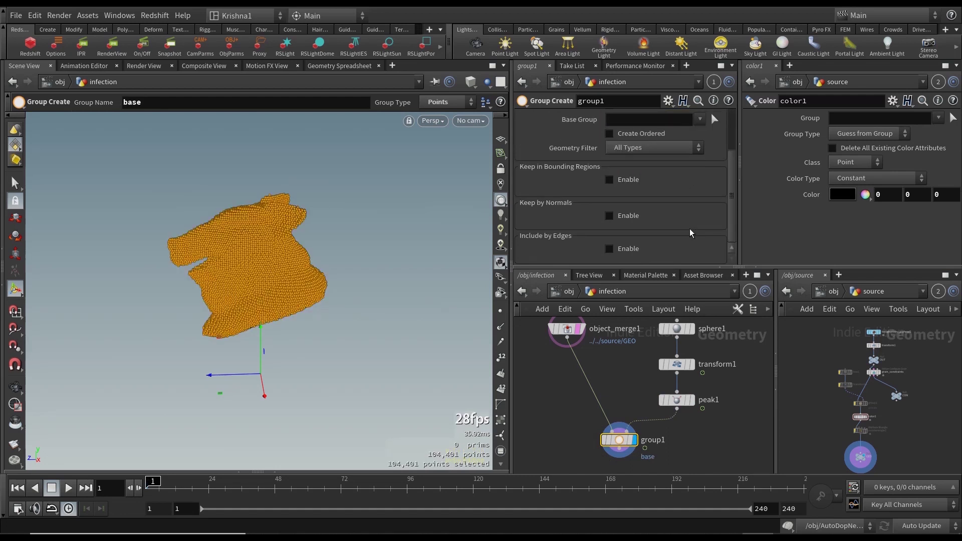
left_click(609, 180)
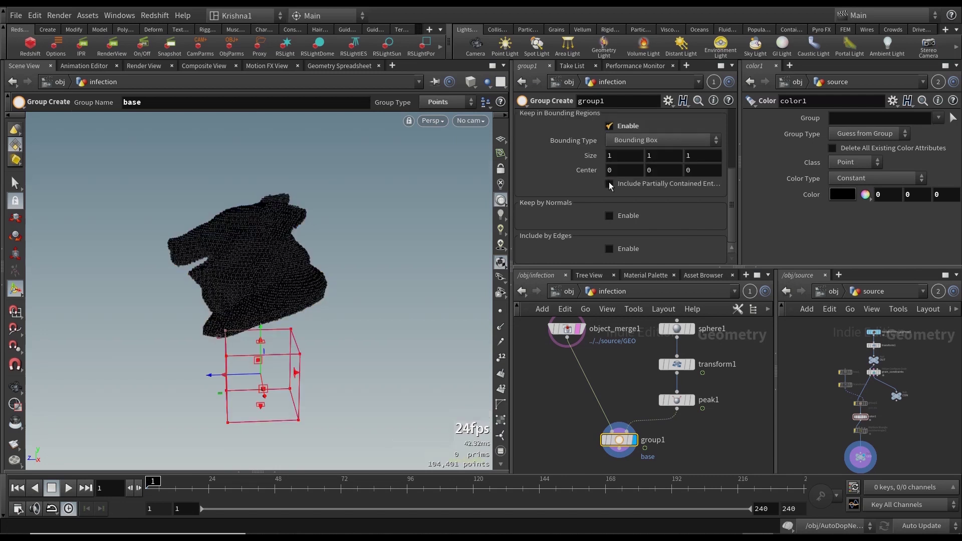
left_click(670, 144)
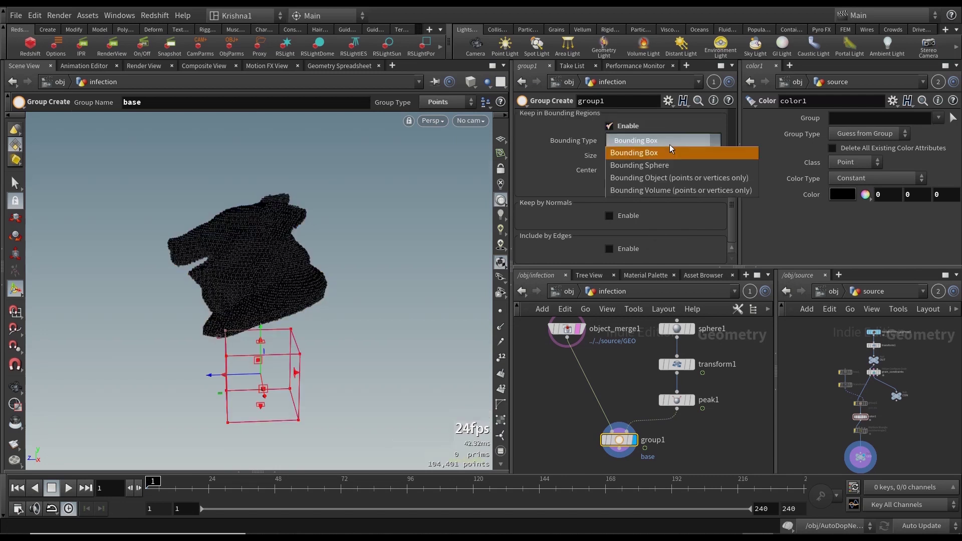
left_click(670, 179)
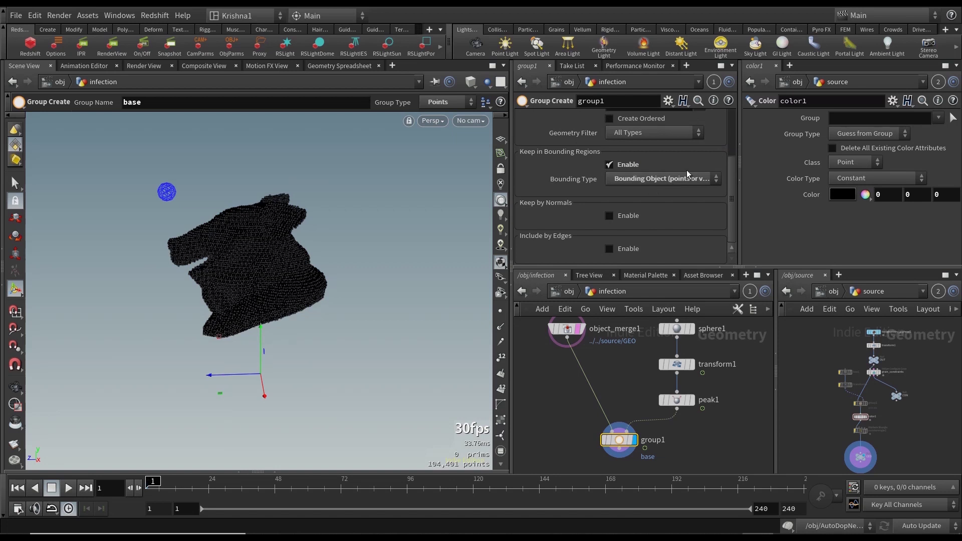
left_click(685, 180)
left_click_drag(151, 485, 104, 485)
scroll(702, 441, "down", 2)
middle_click_drag(702, 441, 690, 382)
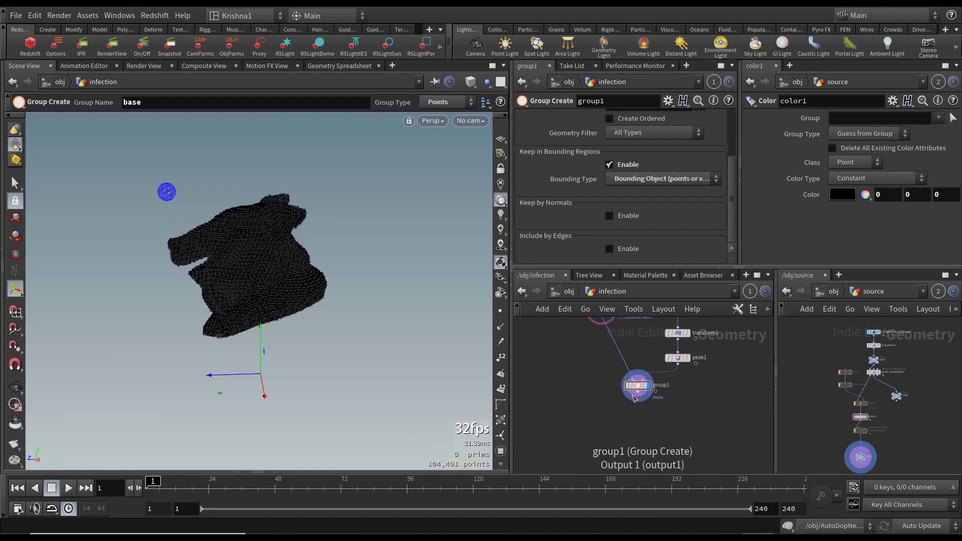
left_click_drag(179, 489, 122, 488)
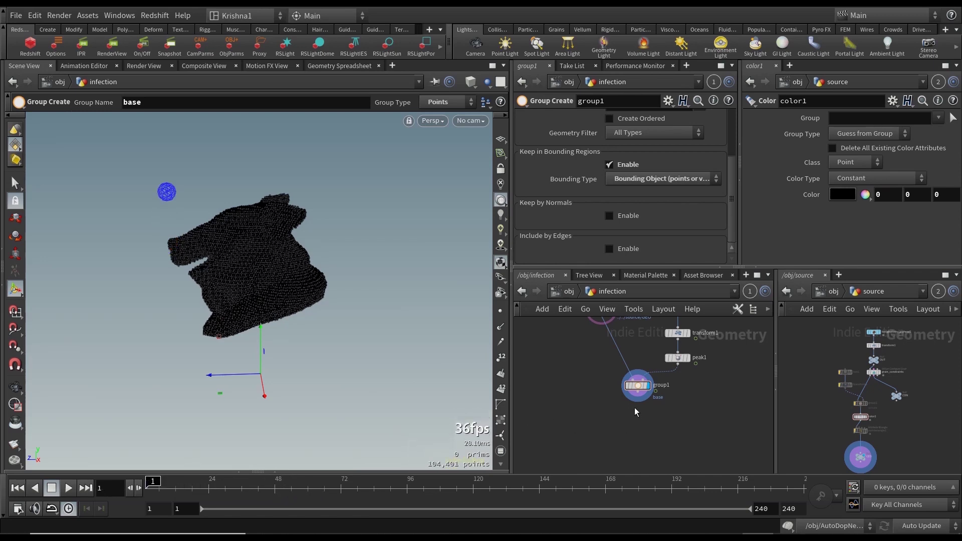
Step: Add a Solver node below group1
scroll(640, 396, "up", 2)
key("Tab")
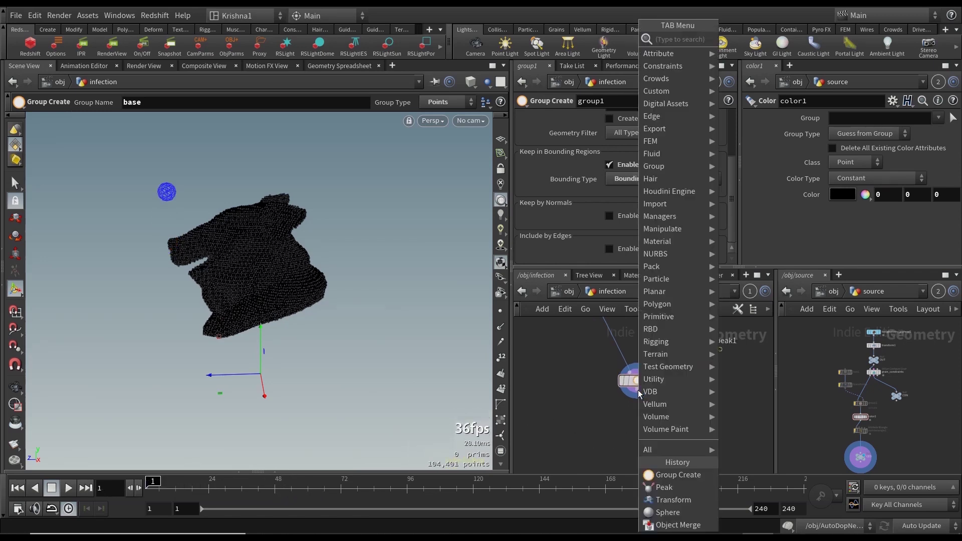
type("solver")
key("Return")
left_click(637, 417)
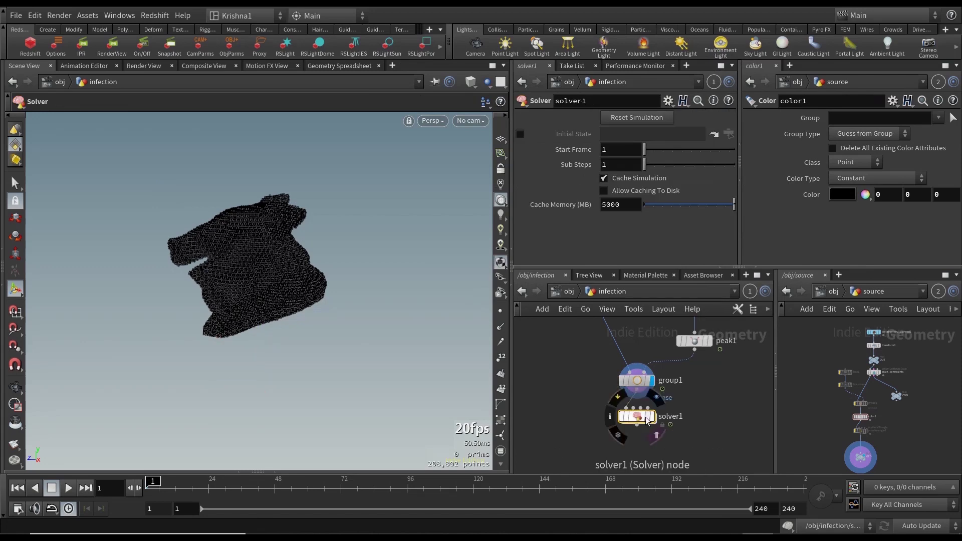
Step: Inside solver1, add a Group node and wire Prev_Frame into its first input
double_click(637, 417)
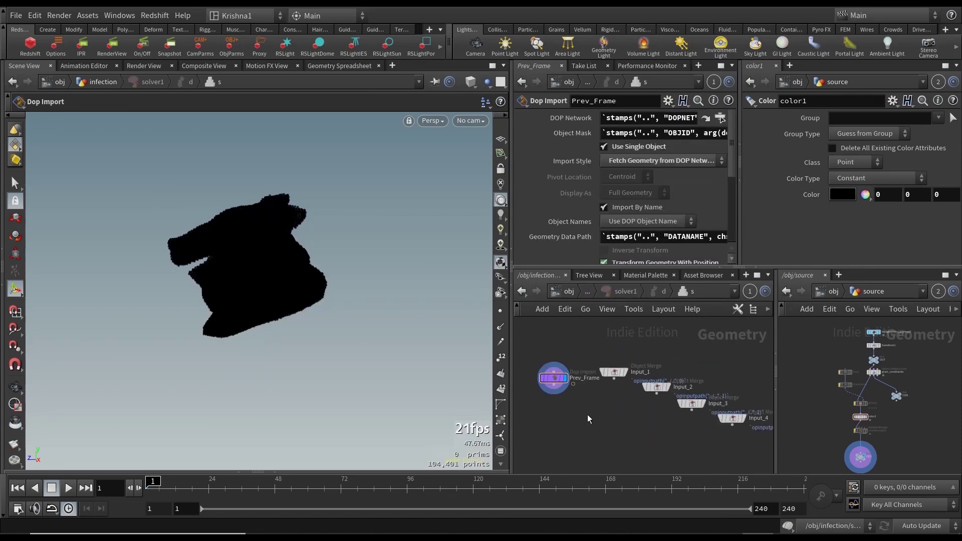
key("Tab")
type("group")
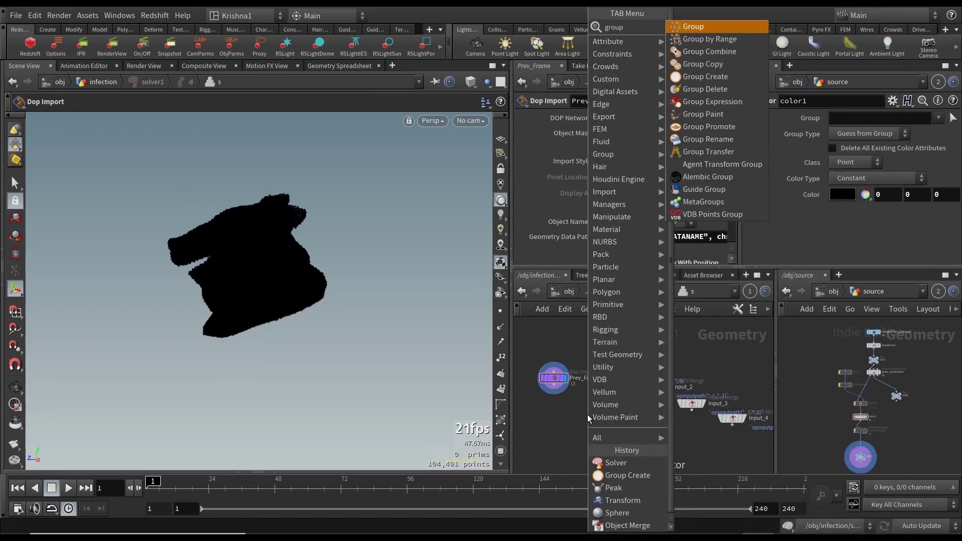
key("Return")
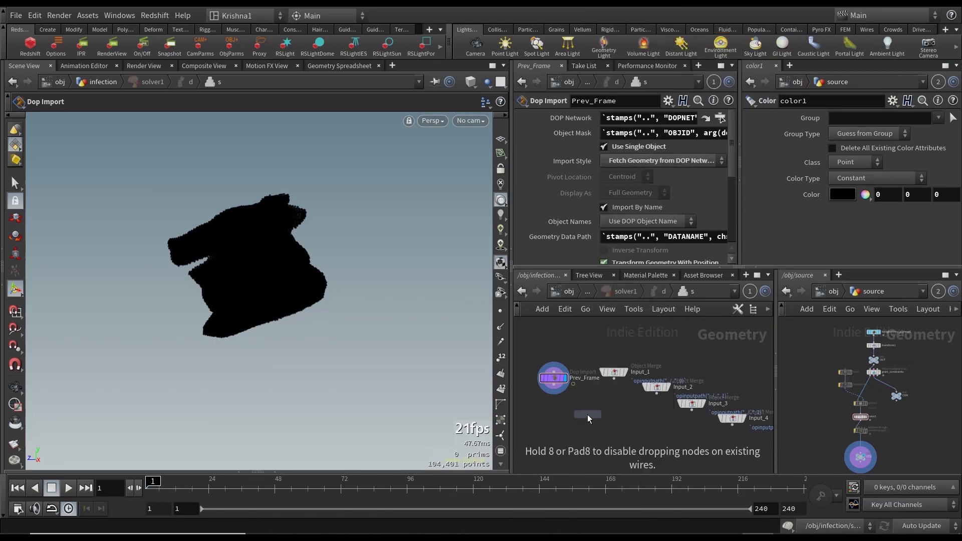
left_click(588, 414)
left_click(554, 394)
left_click(583, 408)
left_click(592, 410)
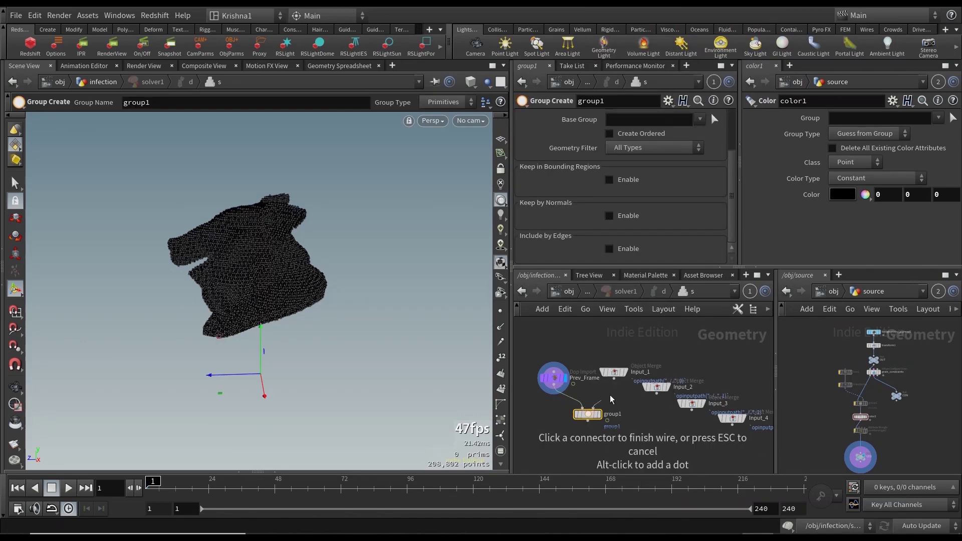
Step: In the infection network, move solver1 lower and wire peak1 into its second input
left_click(521, 291)
left_click_drag(635, 413, 635, 432)
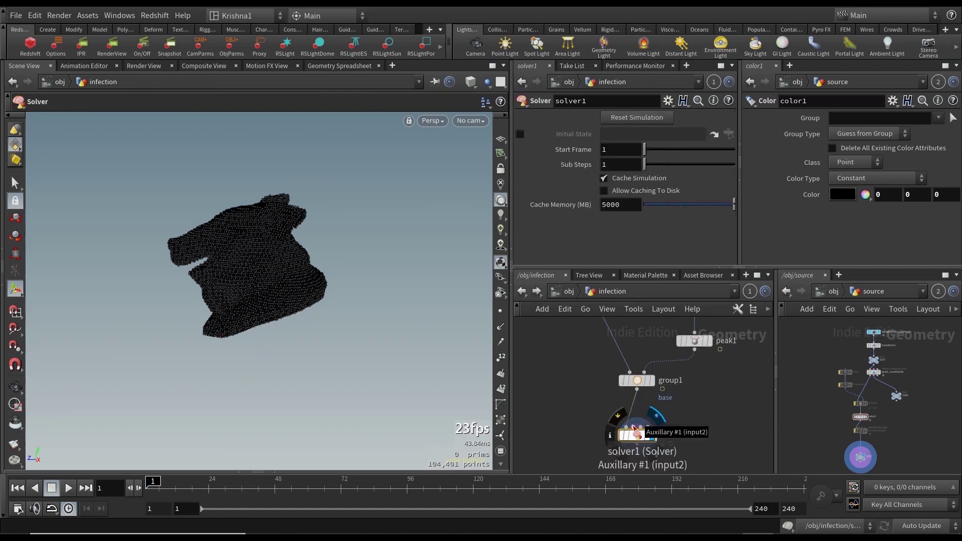
left_click(634, 427)
left_click(698, 359)
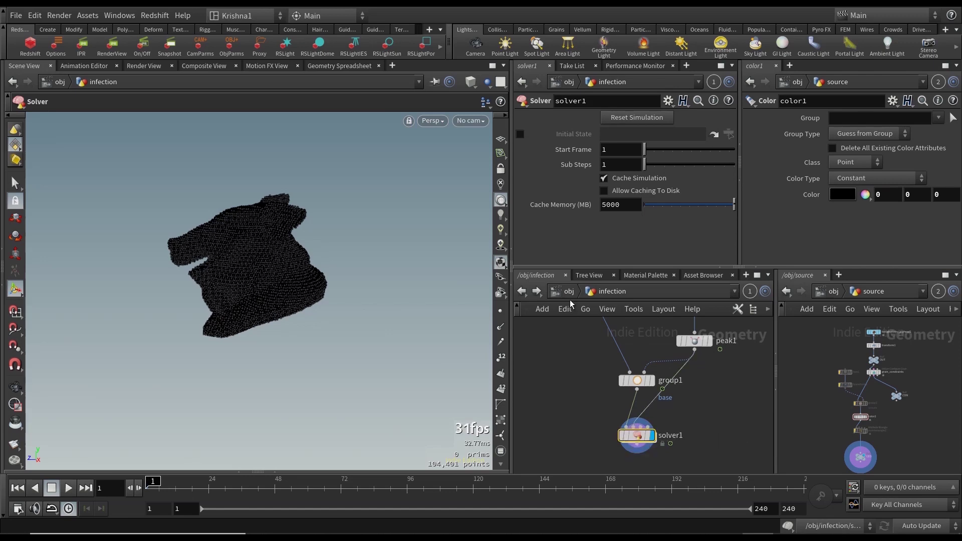
Step: Inside solver1, wire Input_2 into the second input of group1 and display group1
left_click(528, 292)
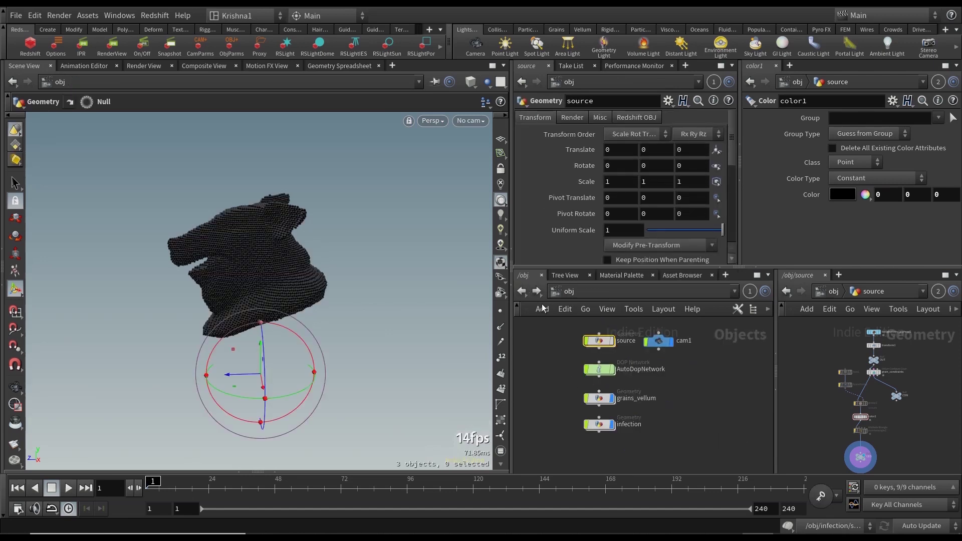
left_click(537, 291)
left_click_drag(632, 406, 597, 407)
left_click(587, 408)
left_click(657, 393)
left_click(589, 415)
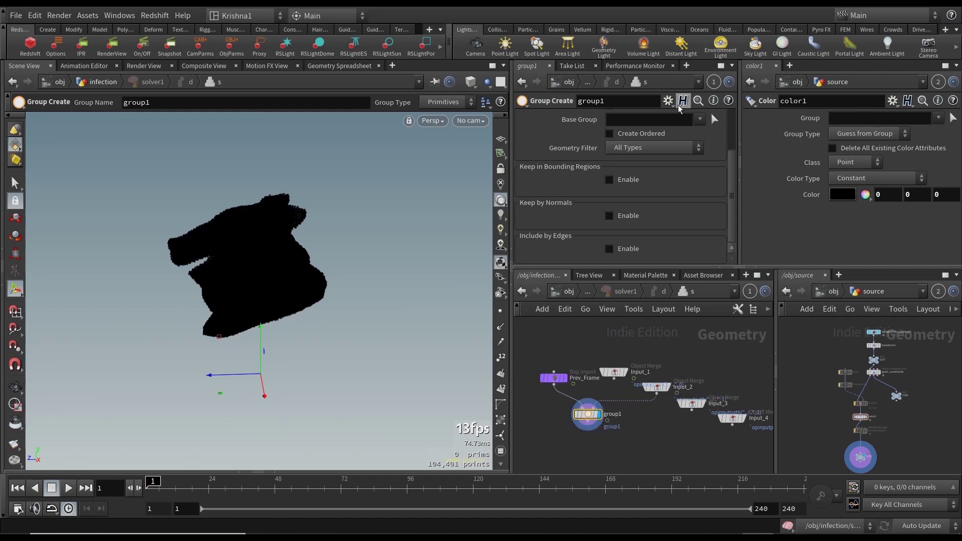
Step: Name the group inside solver1 "infected" and set its type to Points
left_click(700, 120)
scroll(721, 161, "up", 3)
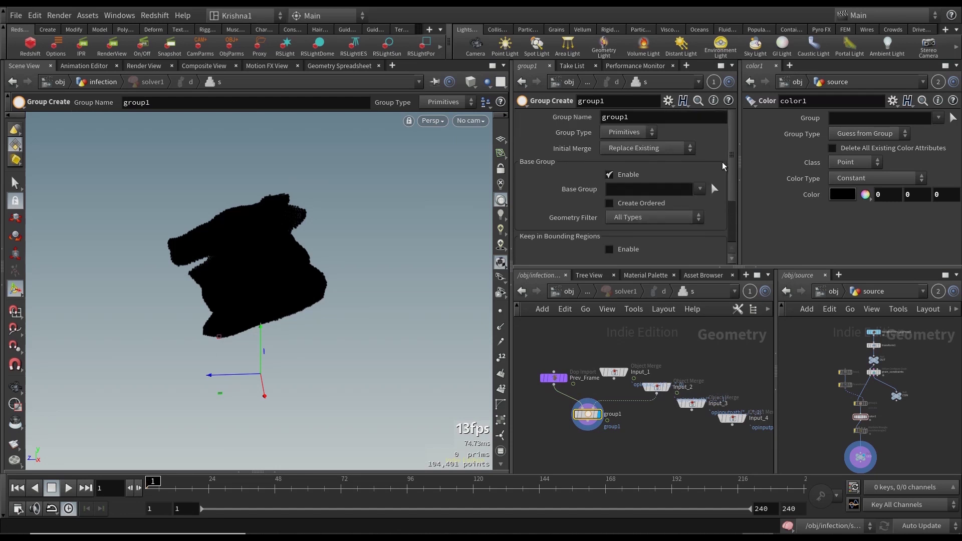
double_click(662, 117)
type("infected")
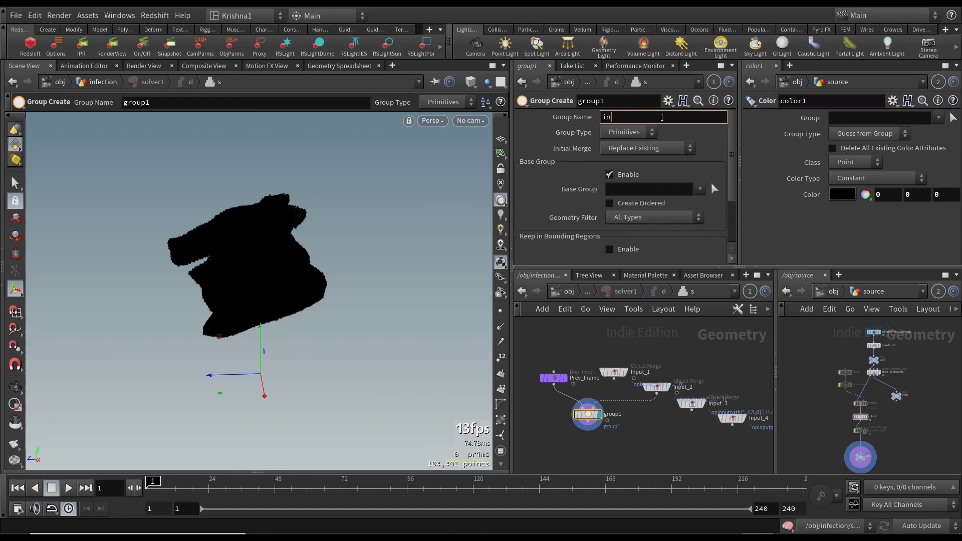
key("Return")
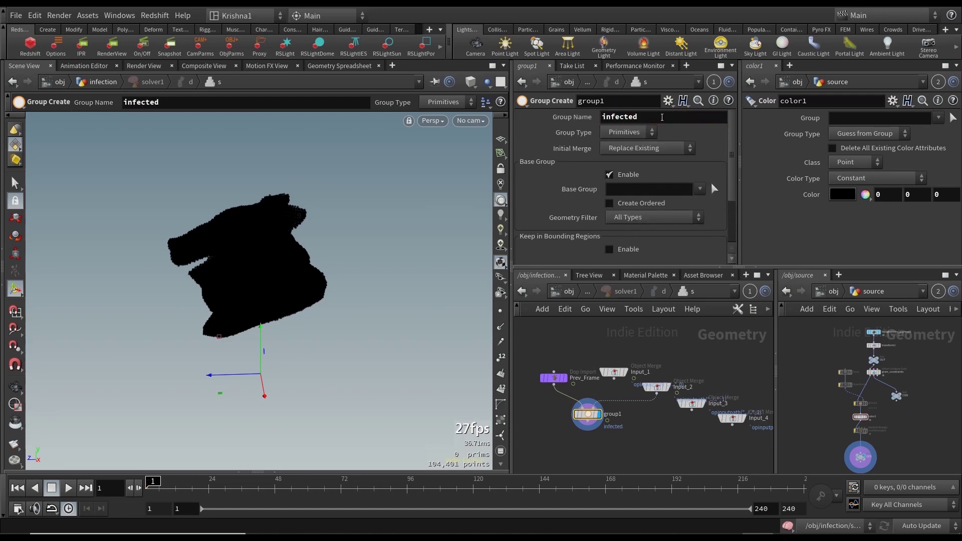
left_click(623, 133)
left_click(630, 161)
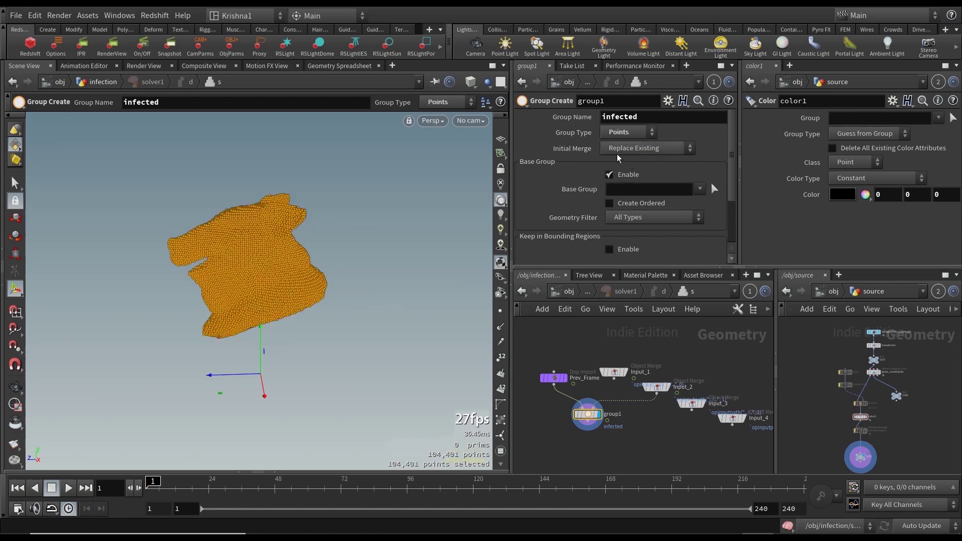
Step: Set the infected group's Initial Merge to Union with Existing and its Base Group to base
left_click(660, 149)
left_click(660, 173)
left_click(700, 189)
left_click(678, 202)
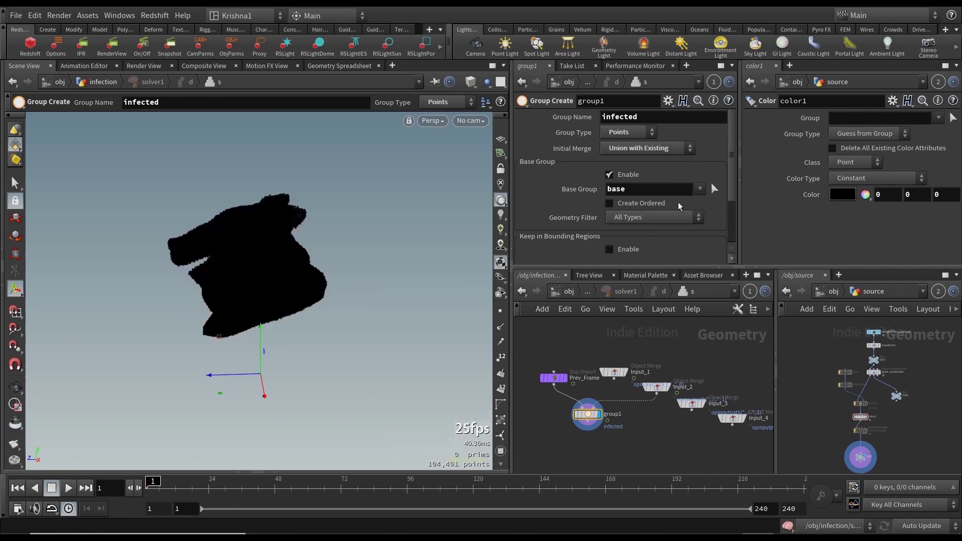
Step: Enable Keep in Bounding Regions with Bounding Object as the type, and scrub the timeline in the infection network to check the solver
scroll(711, 182, "down", 3)
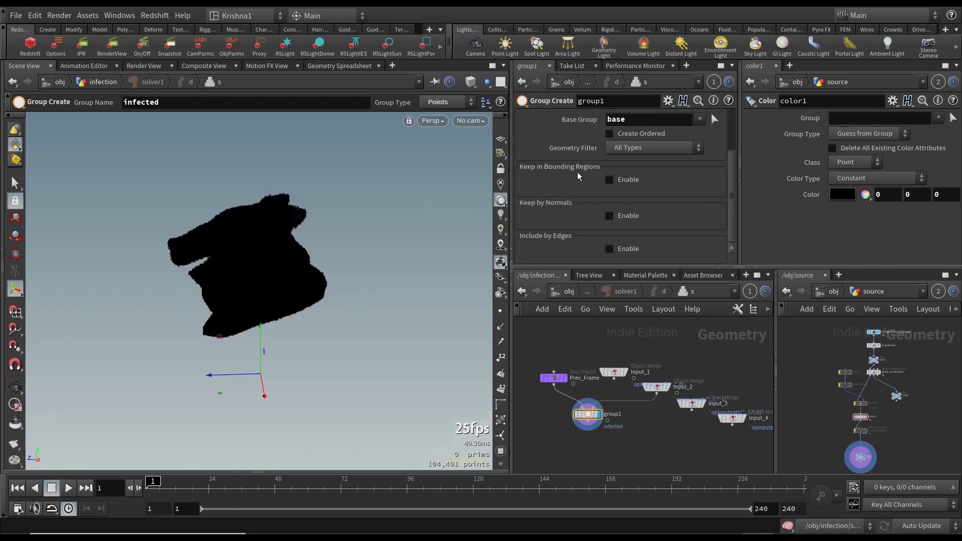
left_click(617, 179)
left_click(672, 142)
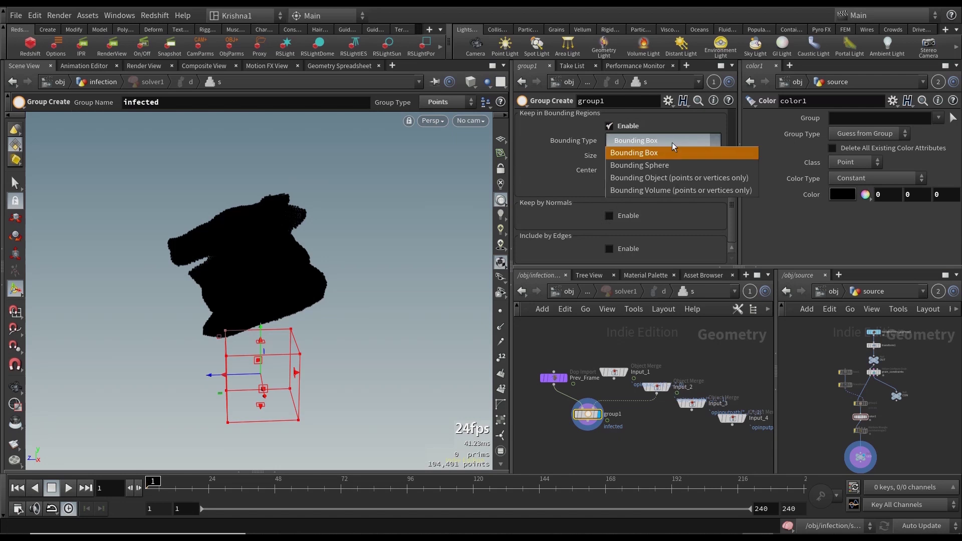
left_click(660, 182)
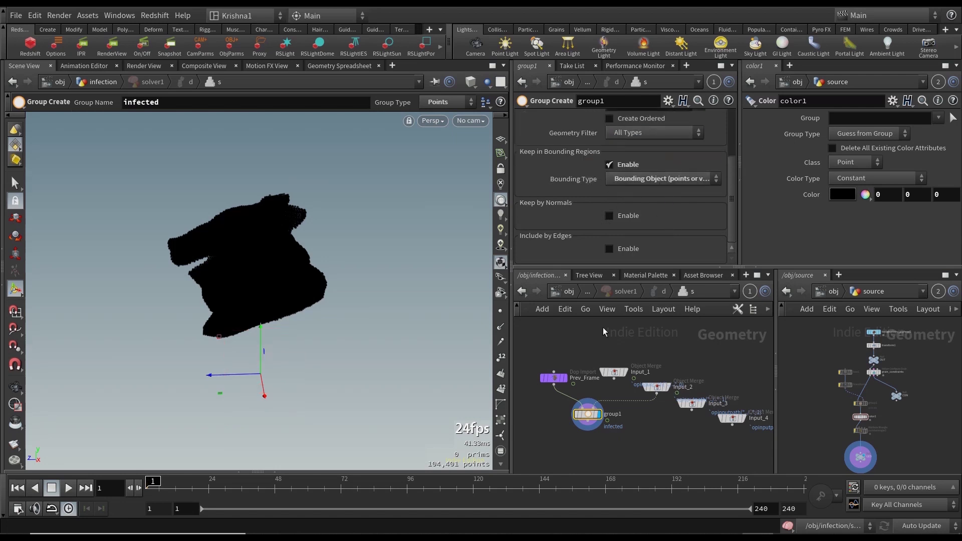
left_click(522, 292)
middle_click_drag(696, 424, 703, 381)
mouse_move(635, 407)
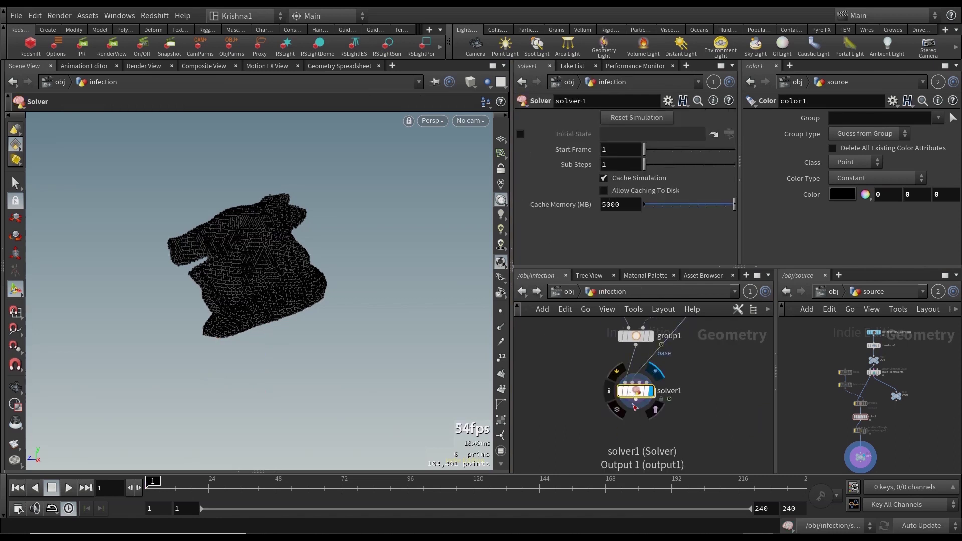
left_click_drag(155, 481, 107, 485)
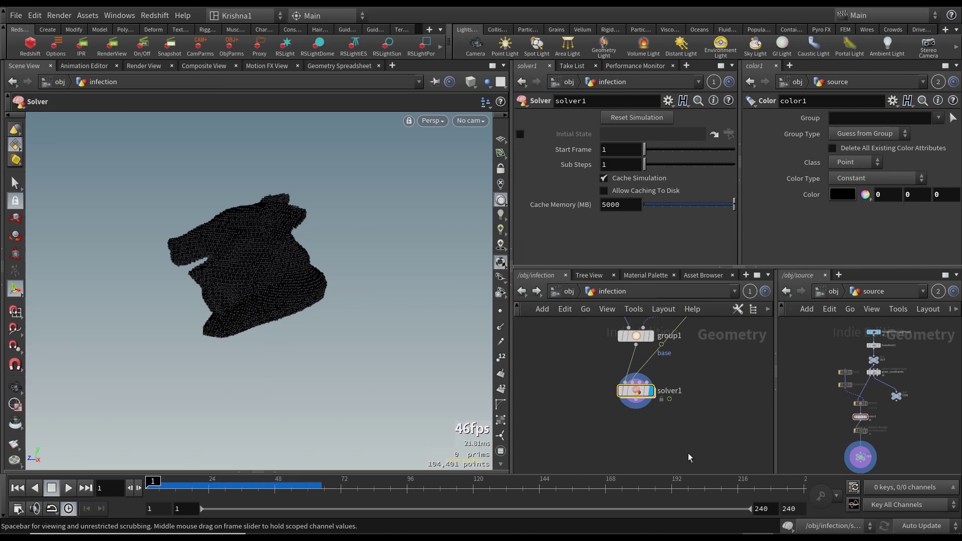
Step: Add a Null node named "OUT" below solver1 and display it
left_click(639, 405)
type("null")
key("Return")
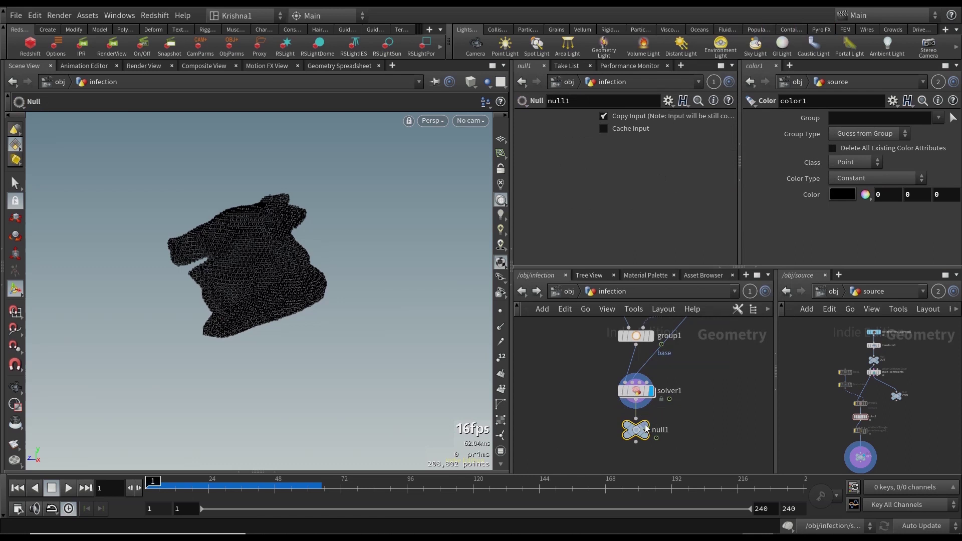
double_click(663, 431)
type("O")
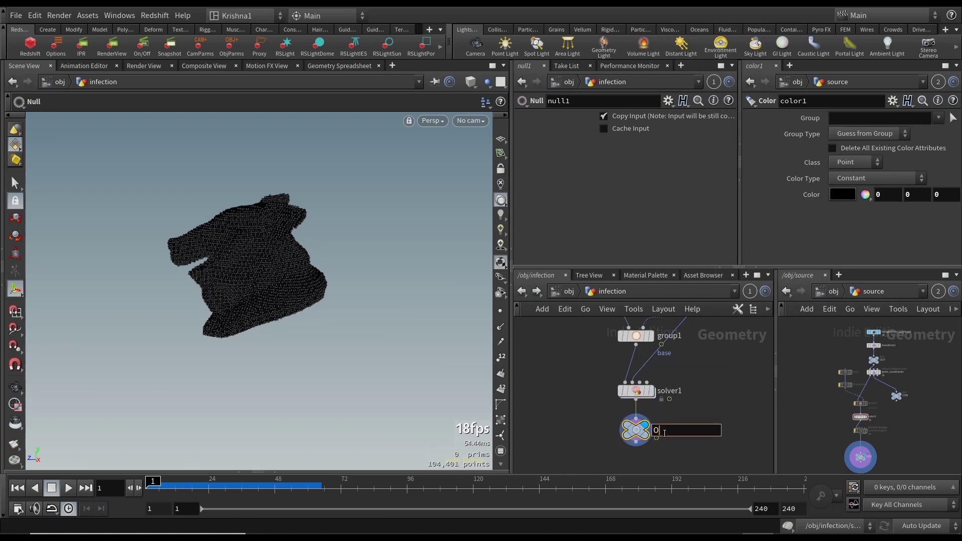
type("UT")
key("Return")
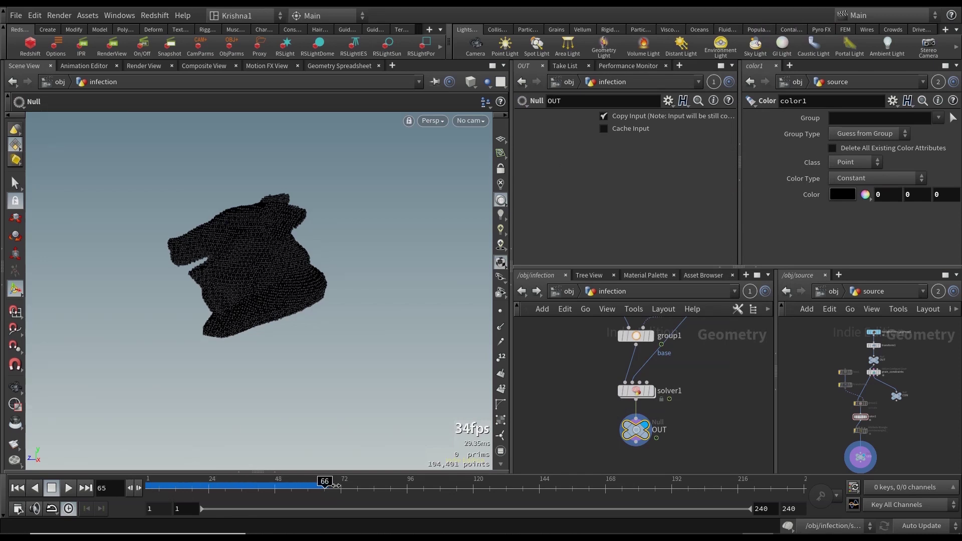
Step: Branch a Delete node off solver1 that removes points in the infected group, and scrub the timeline while examining the pig's snout
key("Tab")
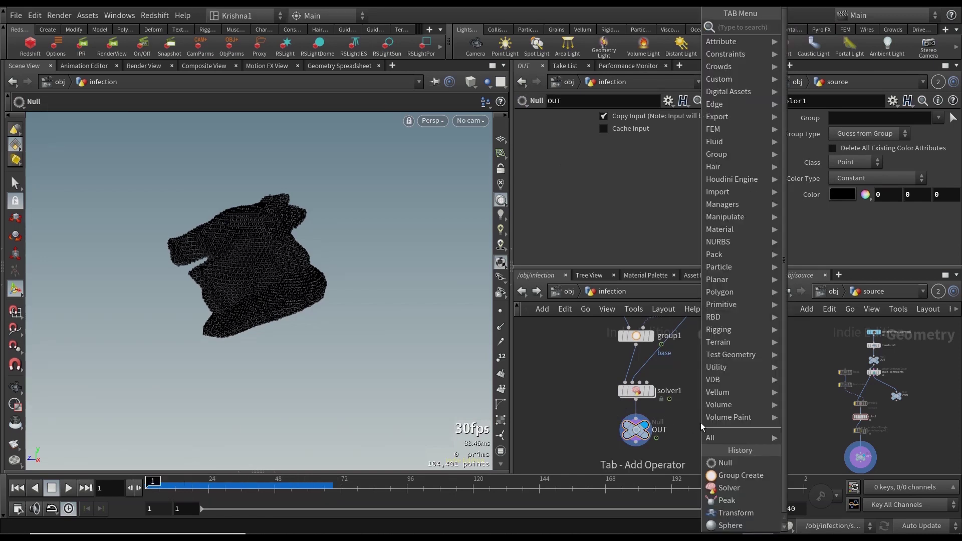
key("Escape")
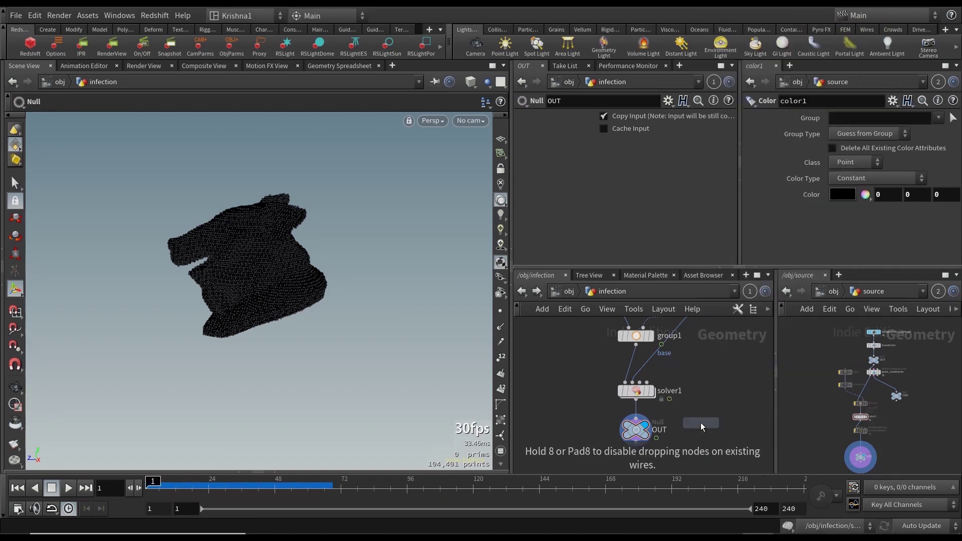
left_click(701, 422)
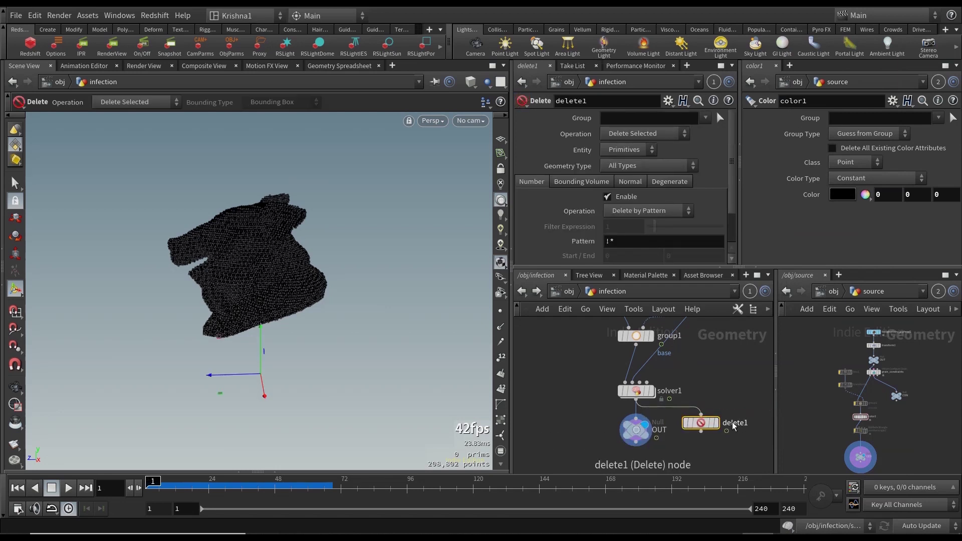
left_click(627, 150)
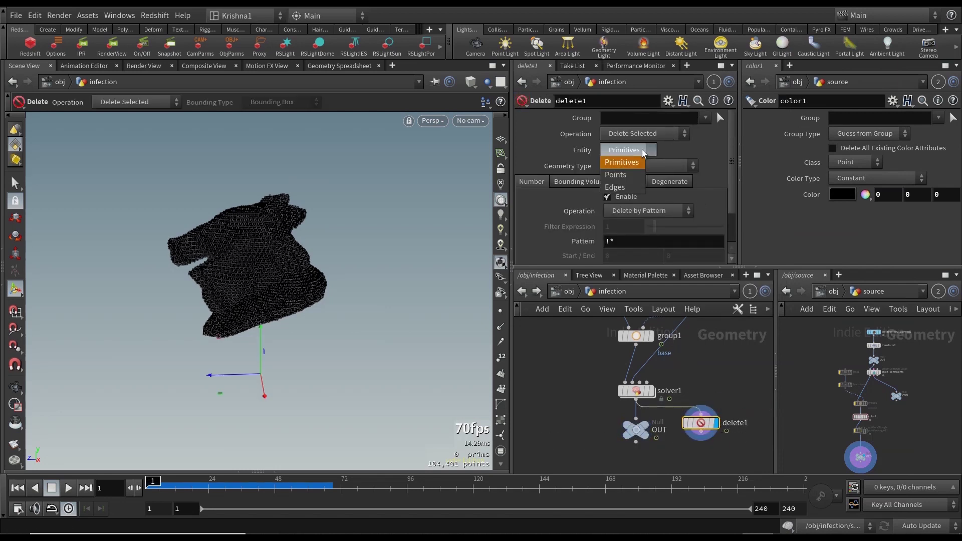
left_click(620, 174)
left_click(705, 117)
left_click(716, 142)
mouse_move(158, 476)
left_mouse_down()
mouse_move(391, 484)
mouse_move(152, 486)
left_mouse_up()
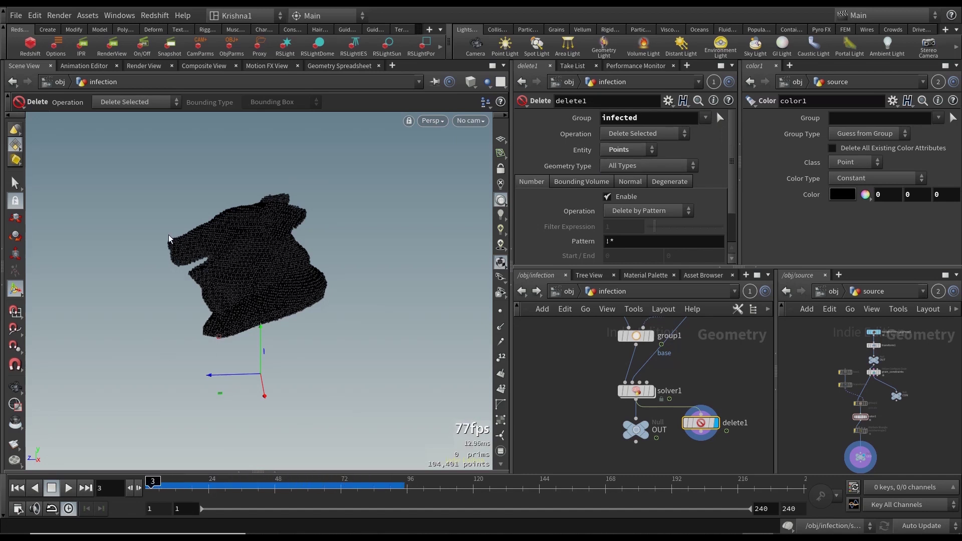
key("Escape")
scroll(170, 240, "up", 10)
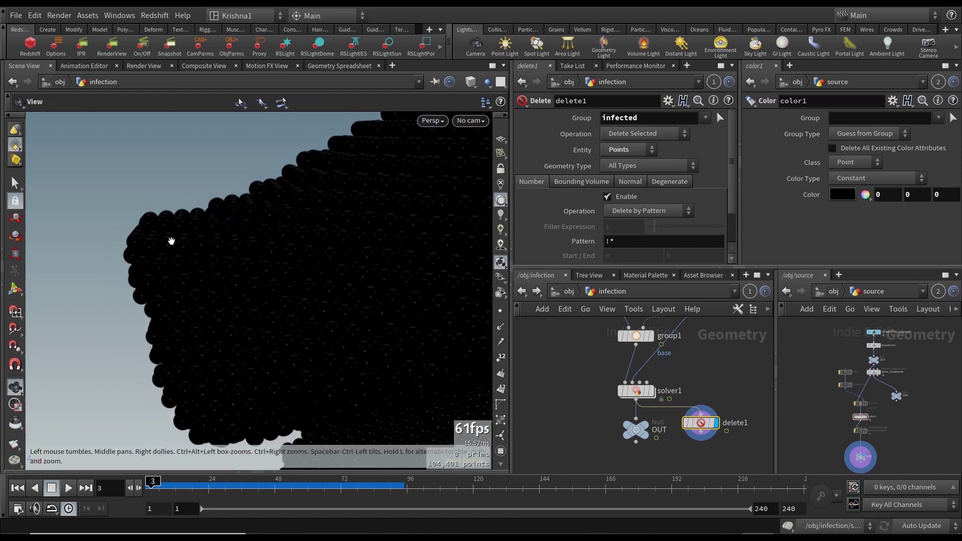
key("Return")
left_click_drag(153, 485, 67, 487)
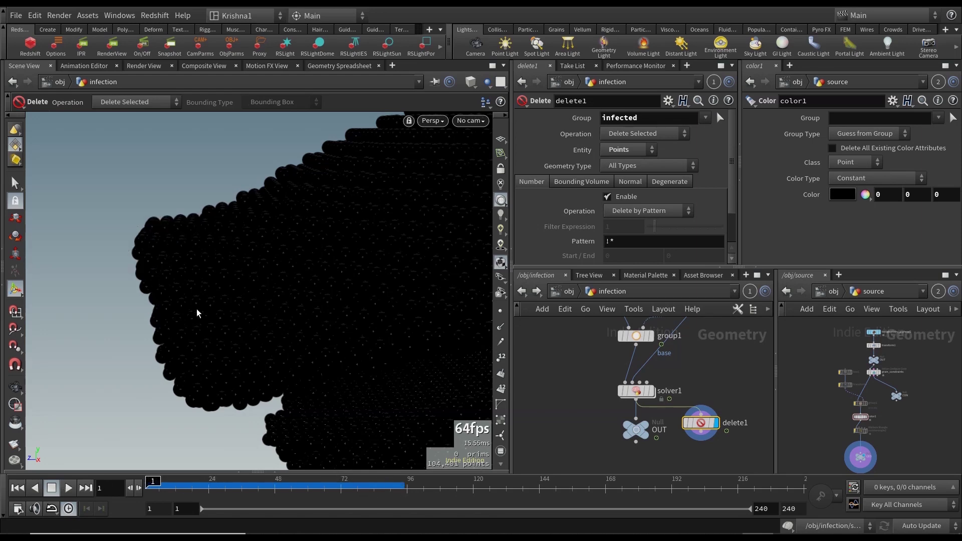
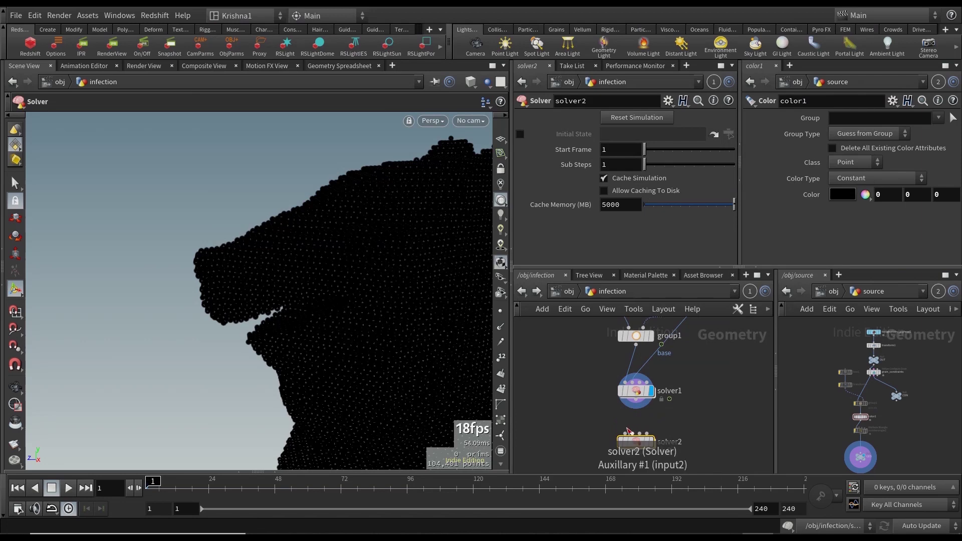
Step: Wire solver1's output into the second Solver node below it and display that solver
left_click(636, 401)
scroll(662, 406, "down", 2)
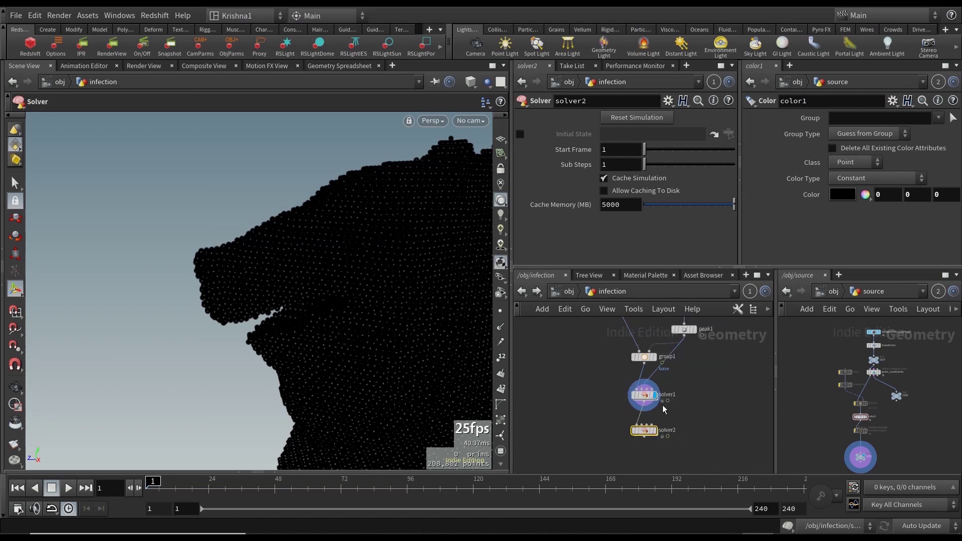
left_click(654, 431)
Step: Inside solver2, add a Group Copy node and wire Prev_Frame into its first input and Input_1 into its second
double_click(641, 431)
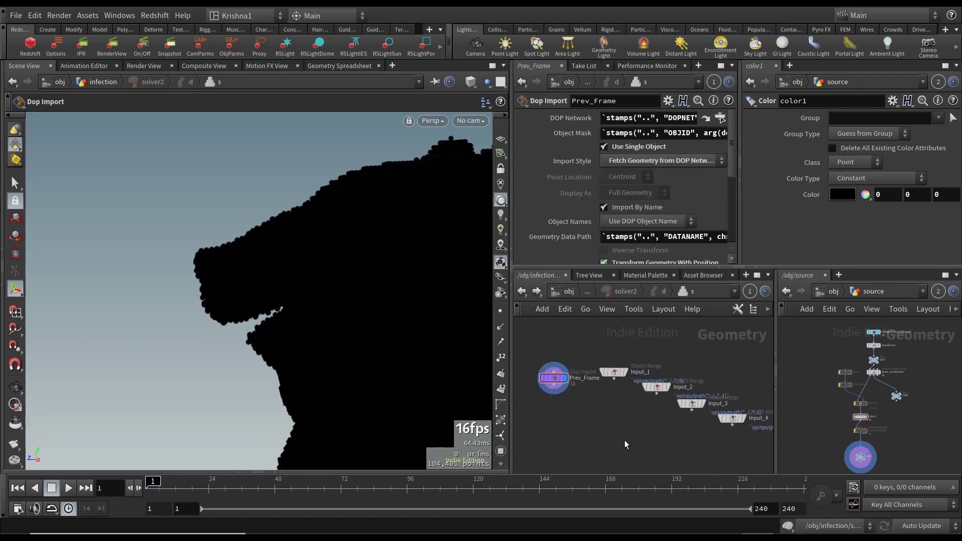
key("Tab")
type("group")
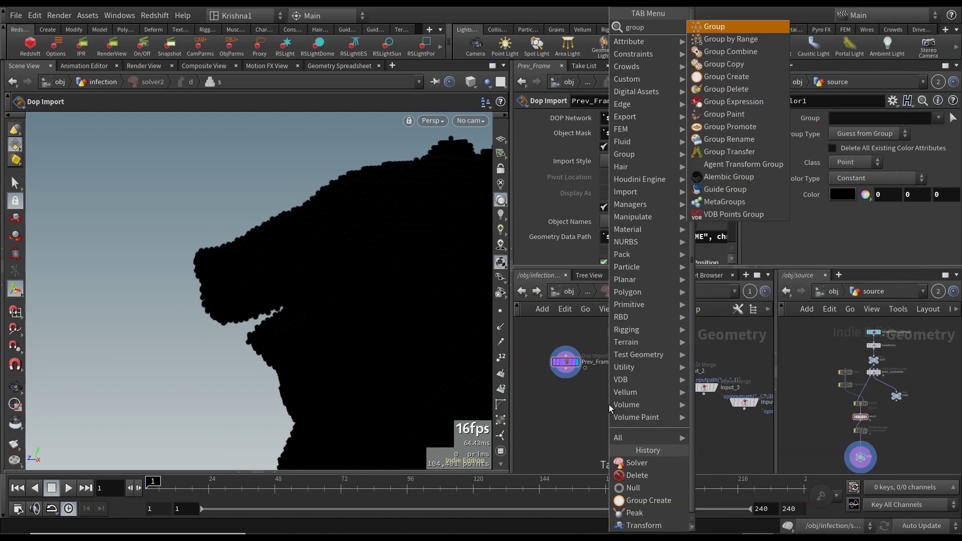
type(" create")
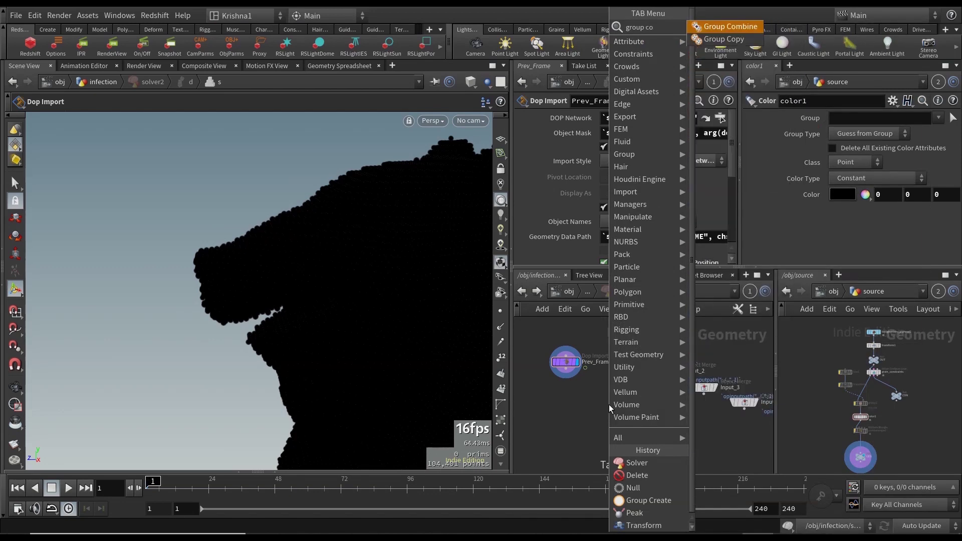
key("Return")
left_click(609, 404)
left_click(614, 395)
left_click(626, 361)
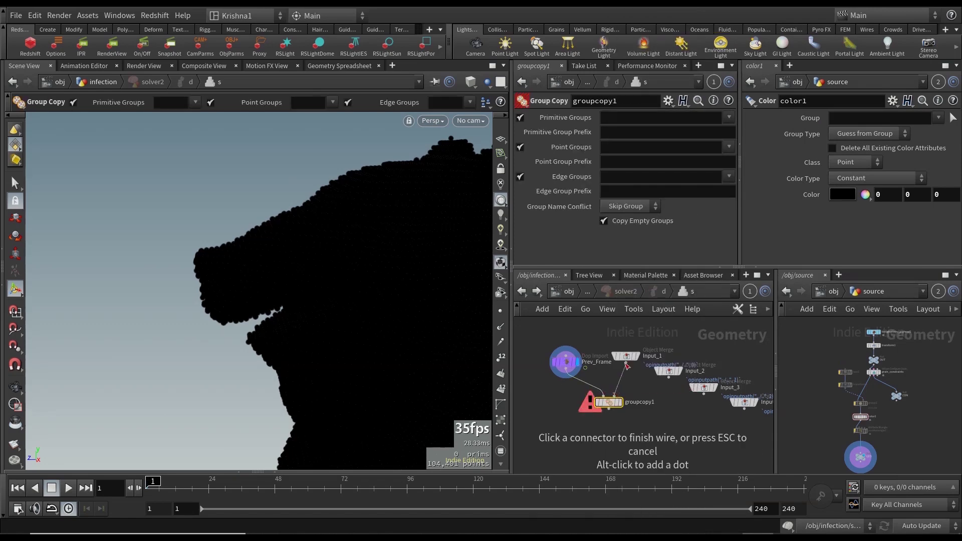
scroll(618, 389, "up", 2)
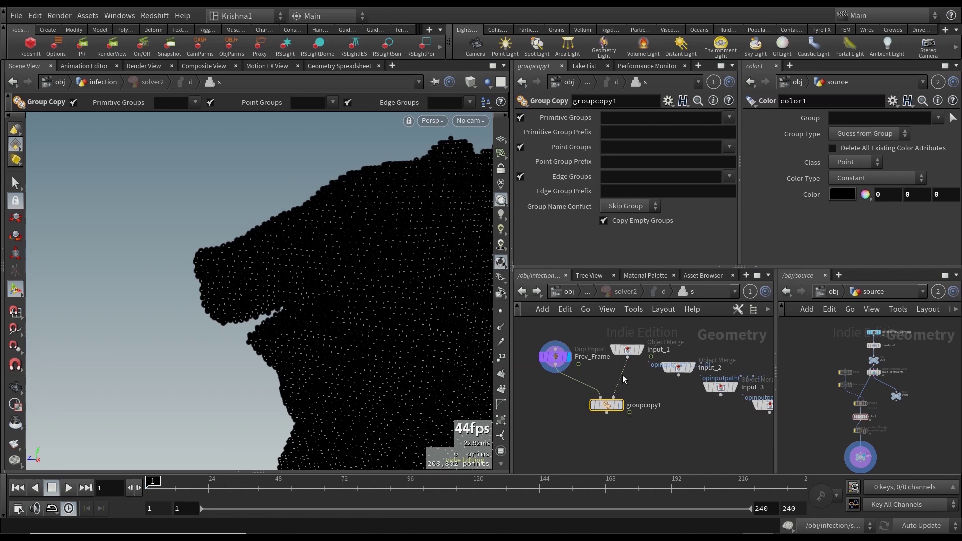
Step: Display groupcopy1 and set it to copy the infected point group, overwrite on name conflict, and not copy empty groups
left_click(620, 405)
left_click(729, 147)
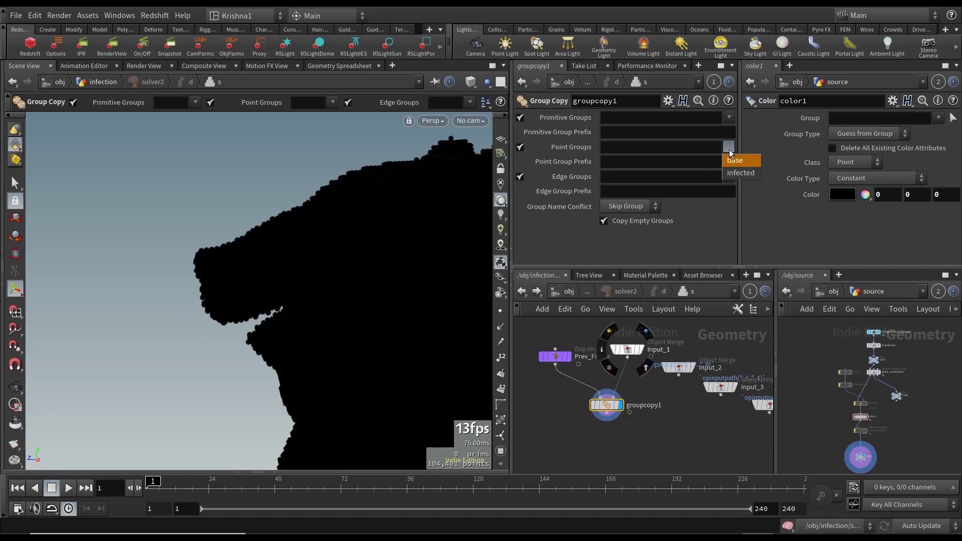
left_click(736, 167)
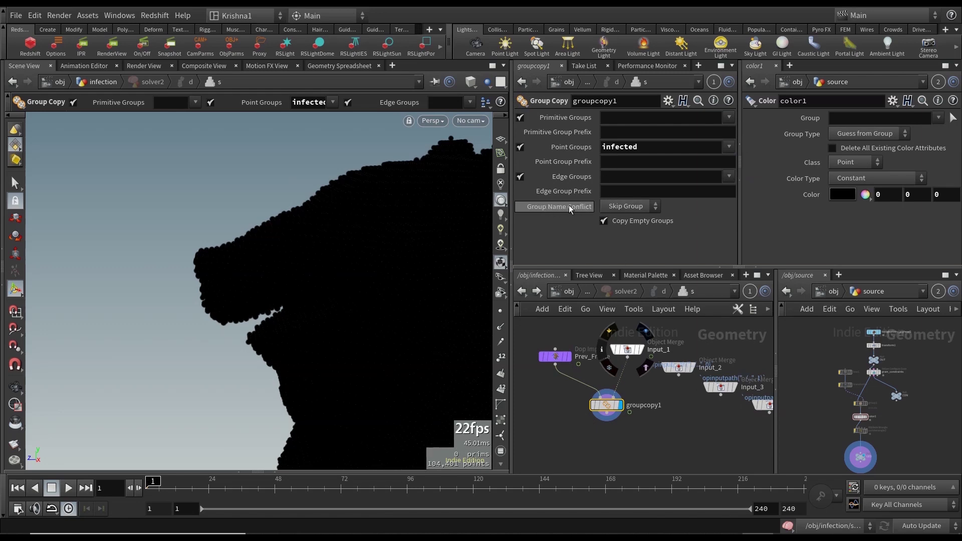
left_click(630, 206)
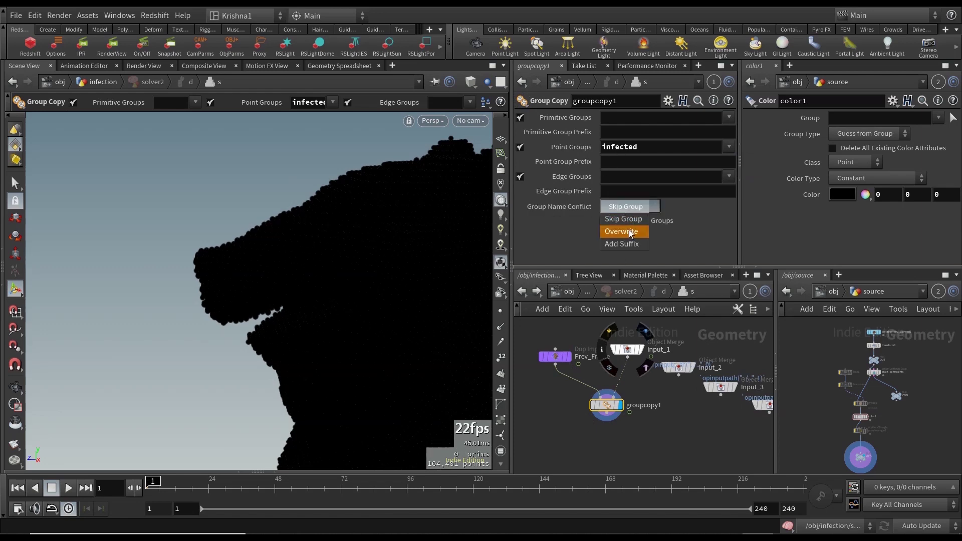
left_click(630, 231)
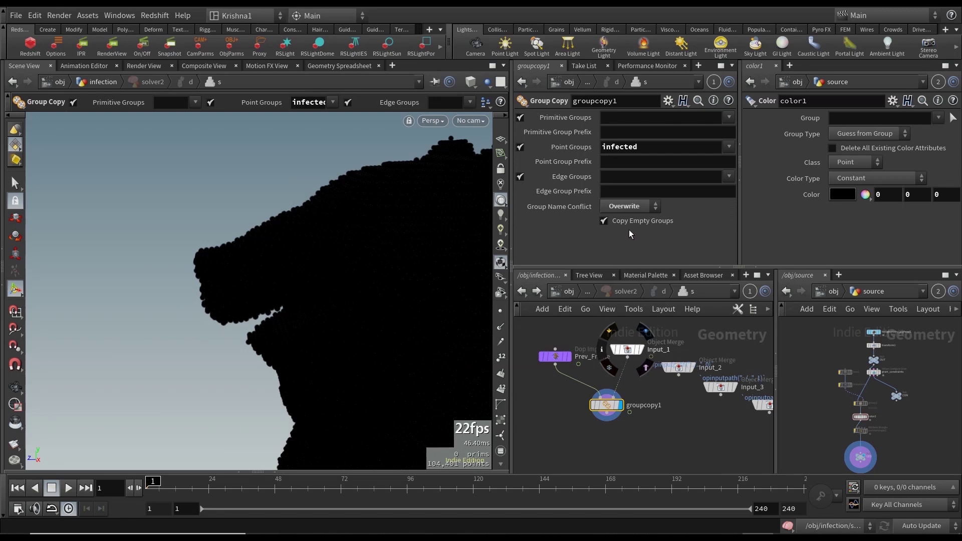
left_click(604, 221)
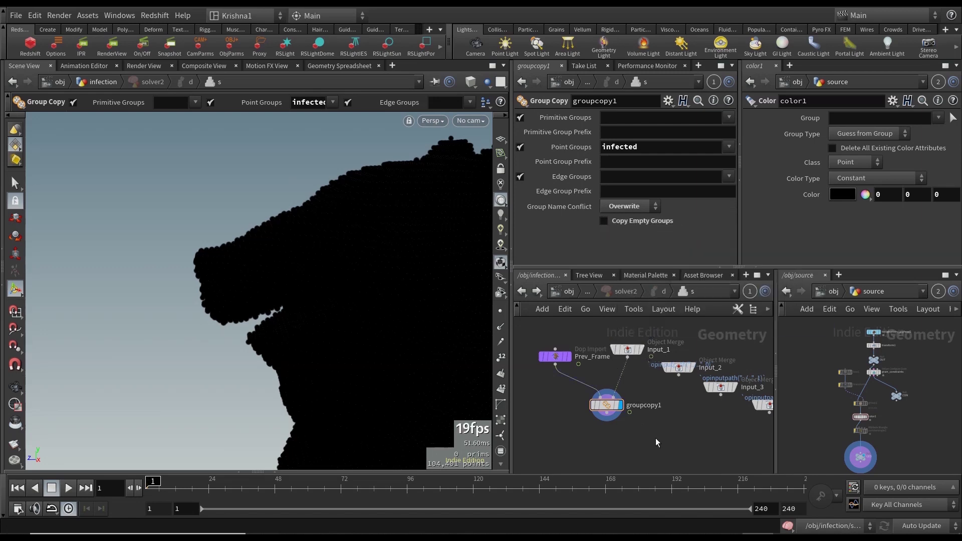
Step: Add a Point Wrangle node below groupcopy1 and display it
middle_click_drag(617, 434, 635, 398)
key("Tab")
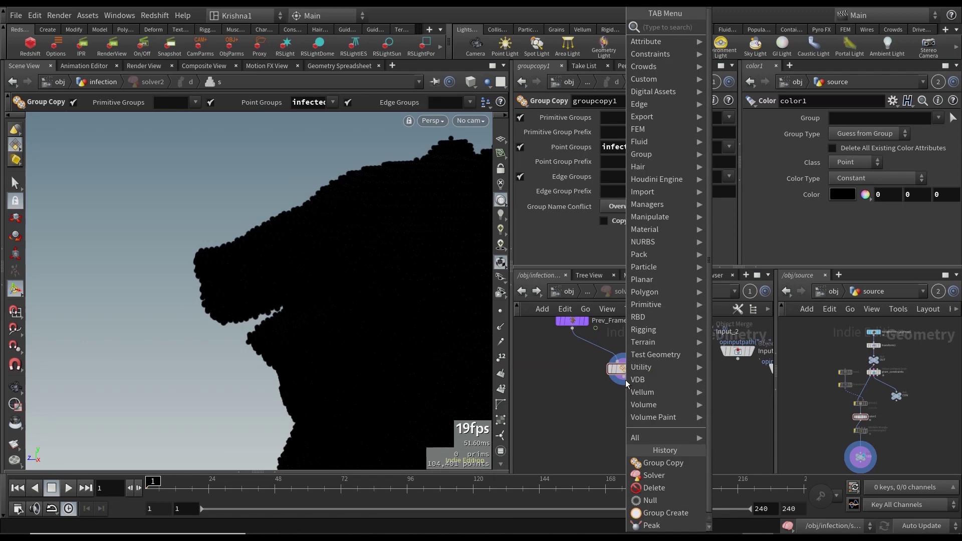
type("pointwrangle")
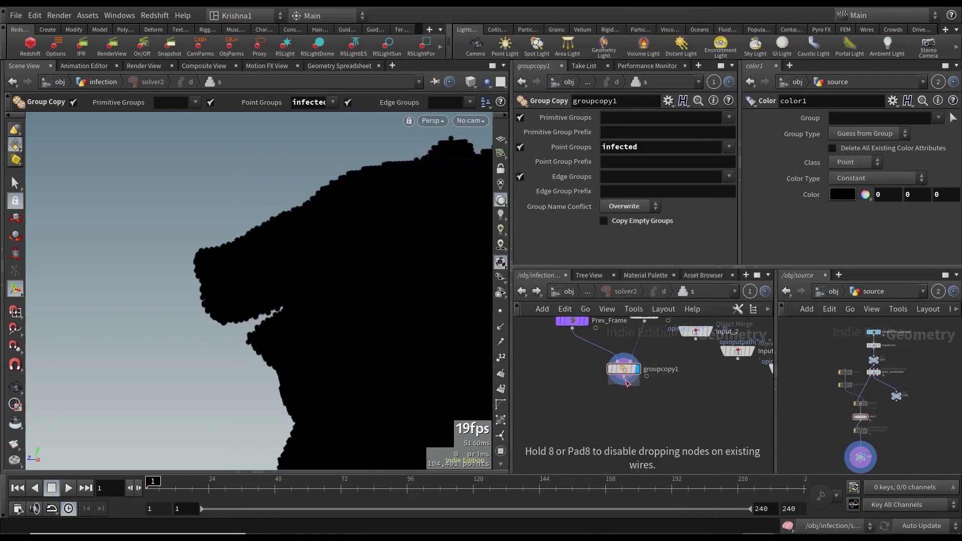
key("Return")
left_click(636, 402)
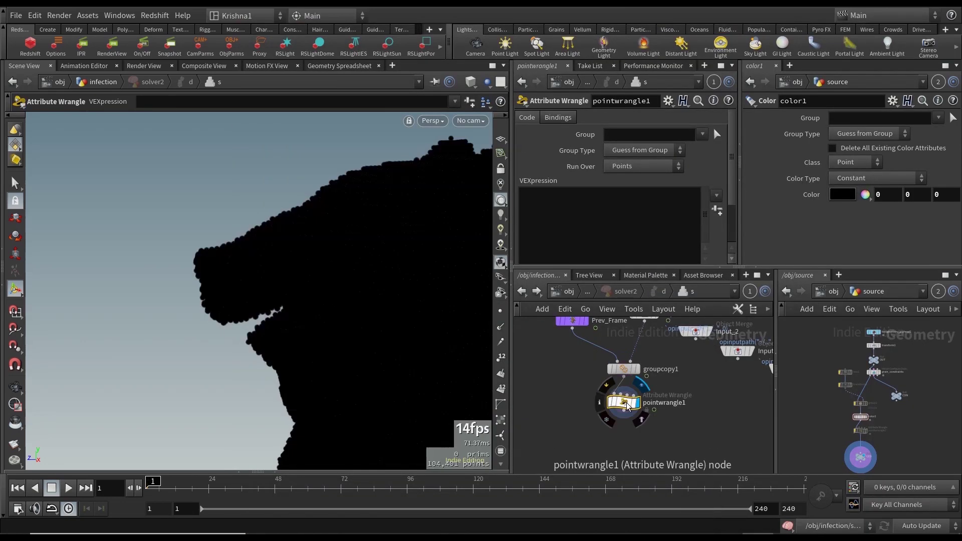
left_click(639, 195)
type("@")
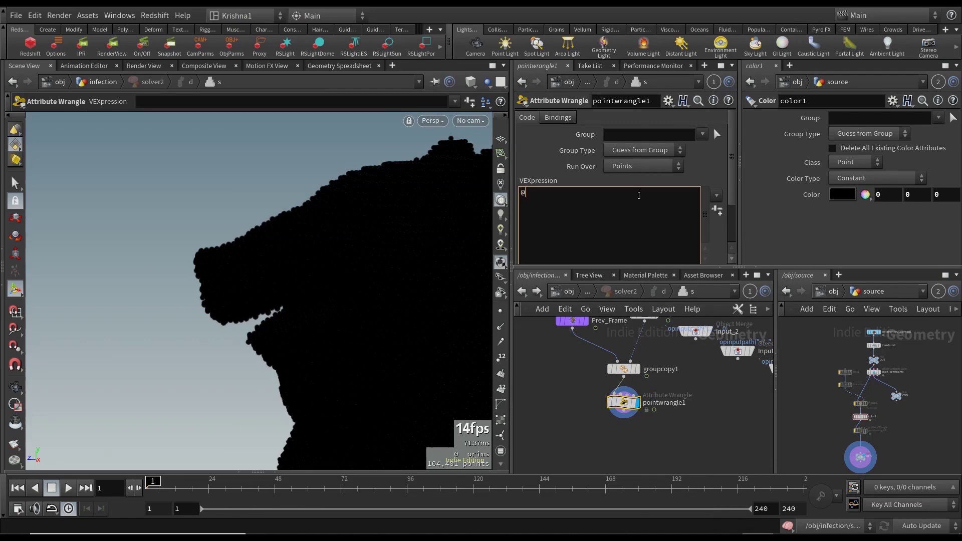
type("infect=")
type("1; ")
type("@Cd")
type("=")
type("{}")
key("Left")
type("1,0,0")
key("Right")
type(";")
Step: Rename the wrangle "infect_initialize" and restrict it to the group infected
double_click(666, 403)
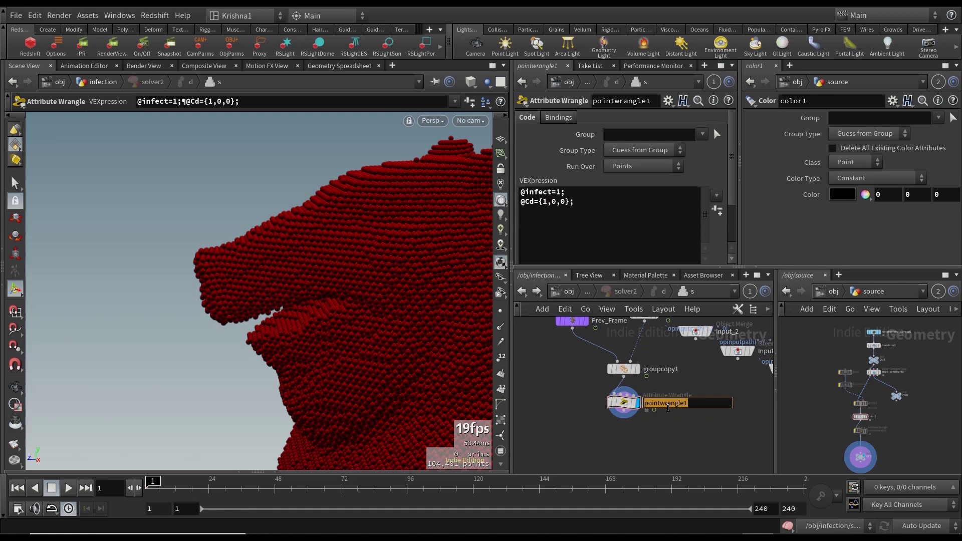
type("infect_initialize")
key("Return")
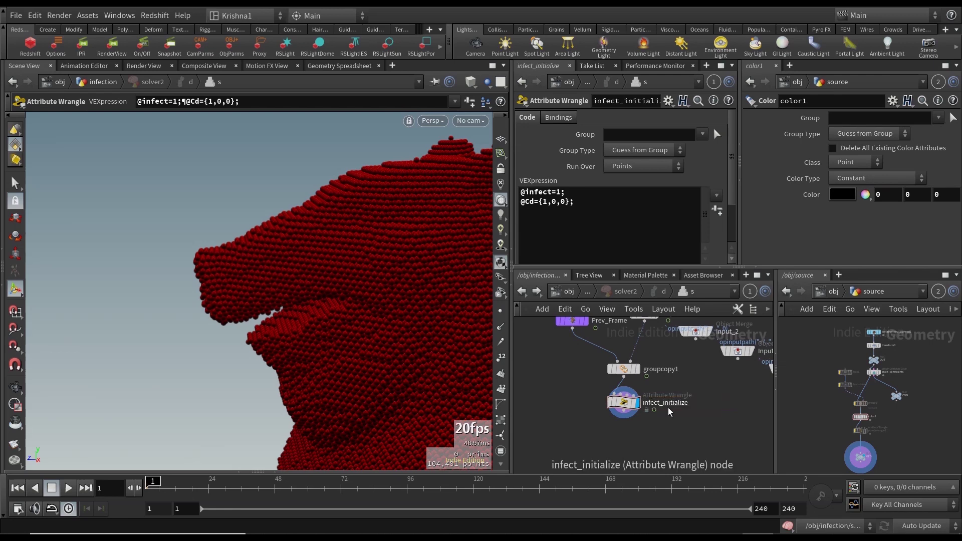
left_click(702, 136)
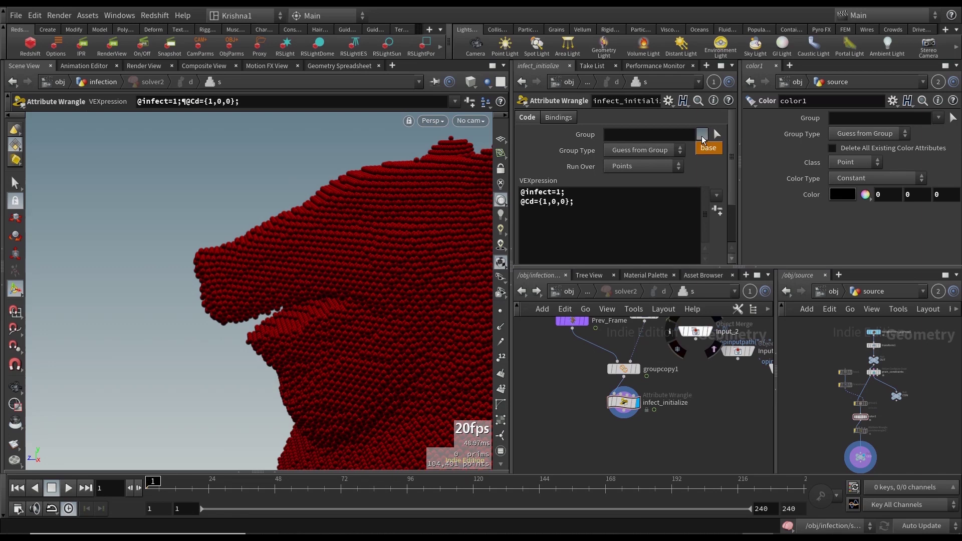
left_click(649, 133)
type("infected")
key("Return")
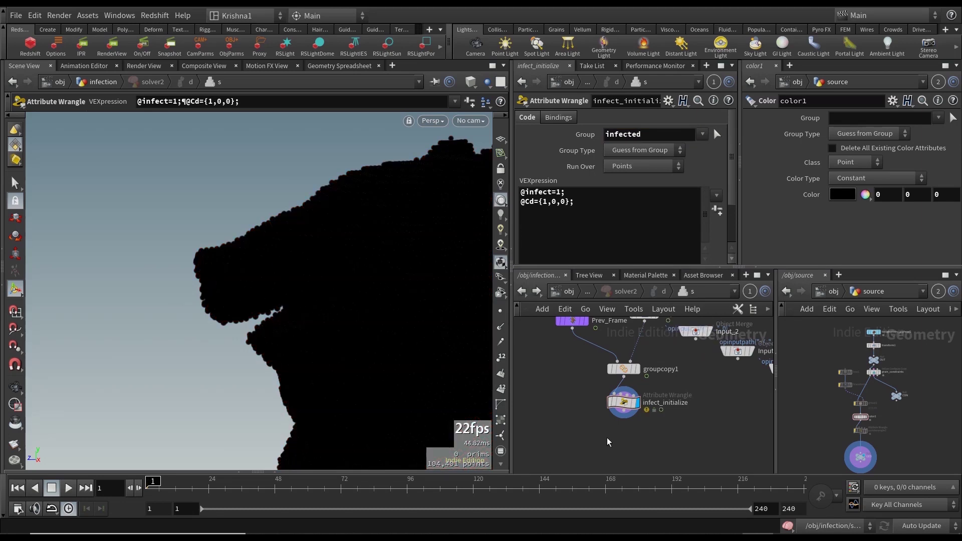
Step: Add a second Point Wrangle below infect_initialize, display it, and name it "infect_spread"
key("Tab")
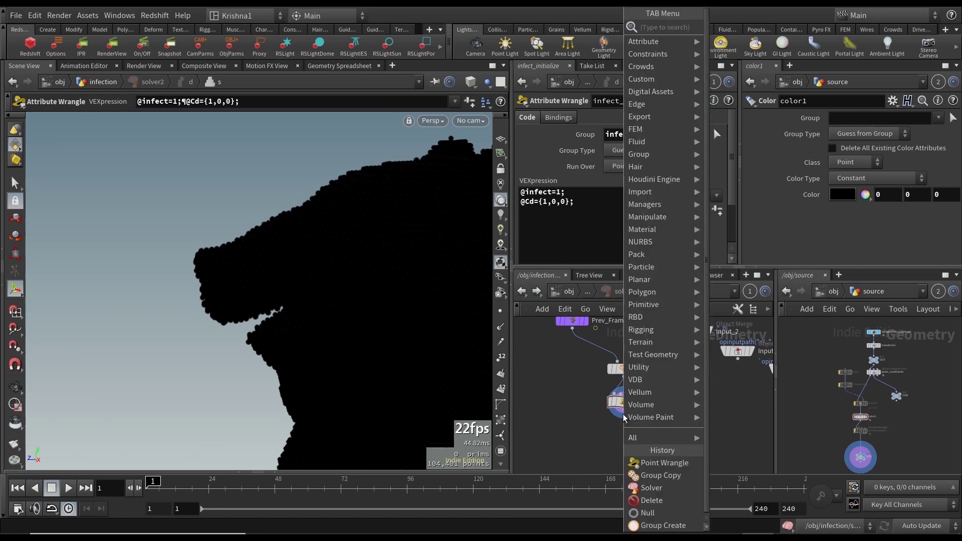
type("point wrang")
key("Return")
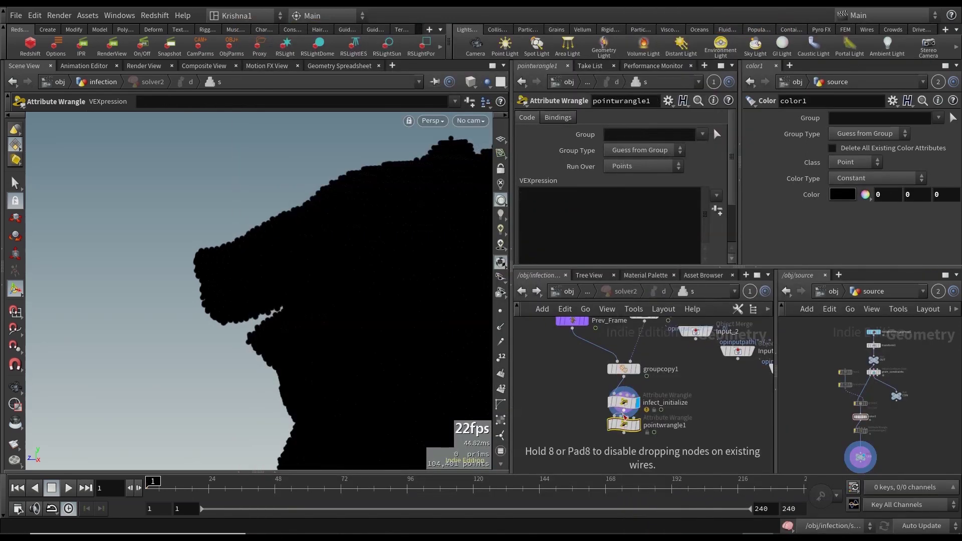
left_click(624, 436)
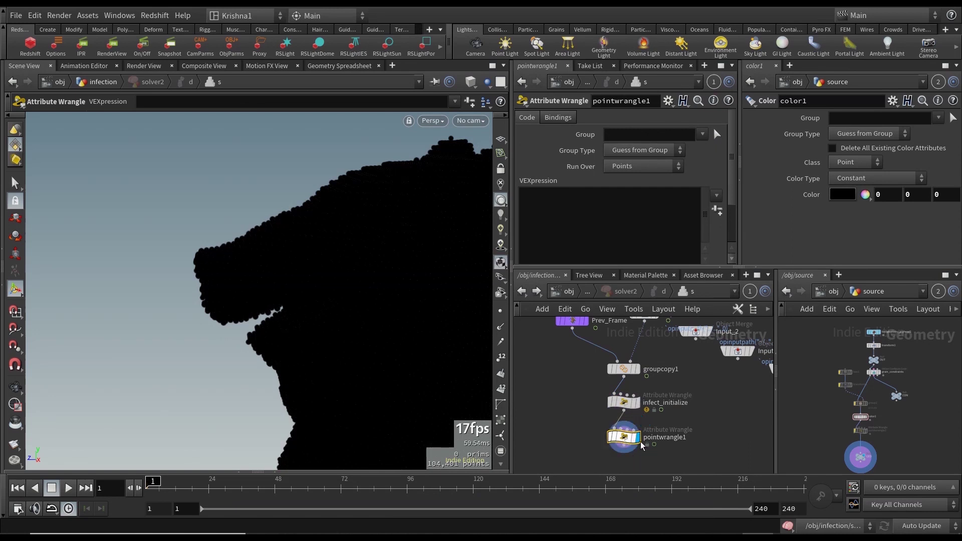
double_click(675, 438)
type("infect_spread")
key("Return")
Step: Paste VEX into infect_spread that infects and reddens uninfected points with infected neighbours via nearpoints, and review the code in a maximized pane
left_click(571, 204)
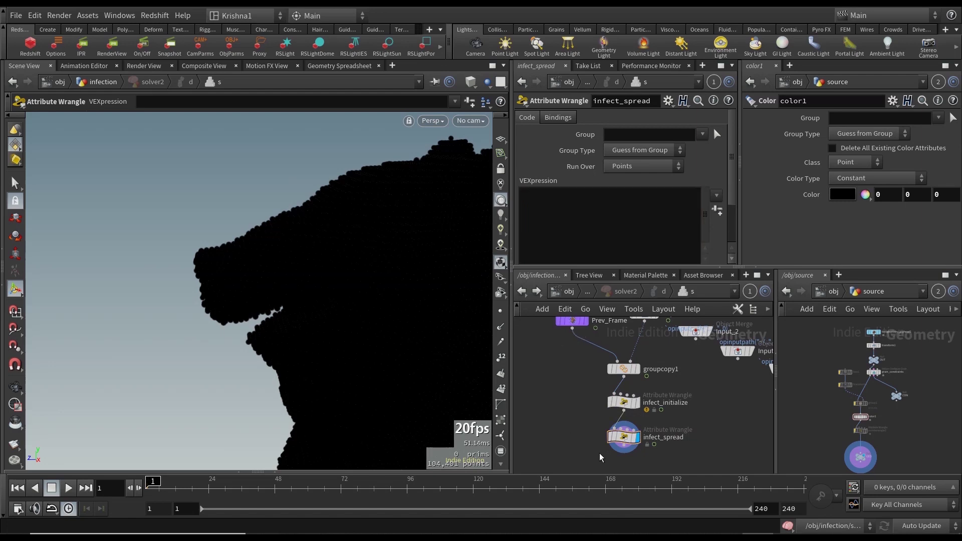
scroll(714, 432, "down", 4)
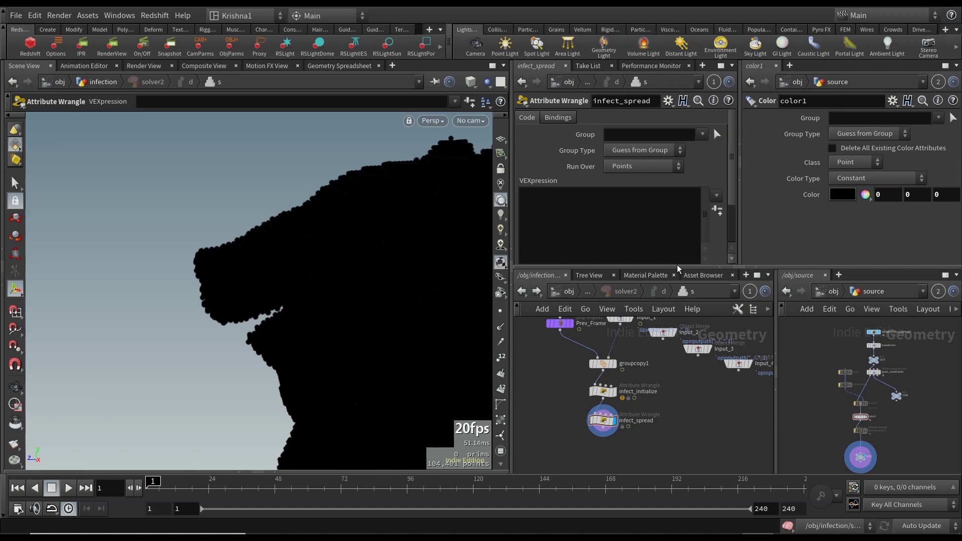
left_click(578, 209)
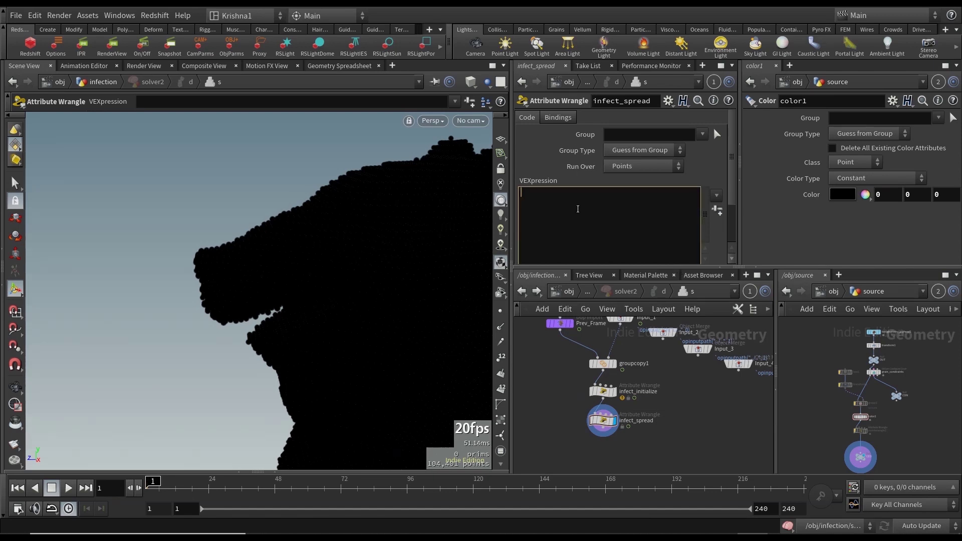
key("ctrl+v")
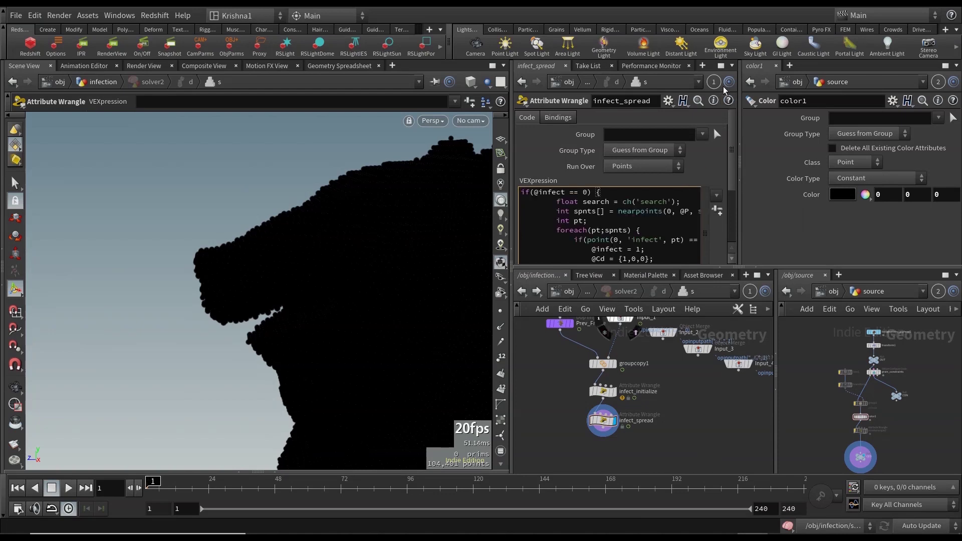
key("ctrl+b")
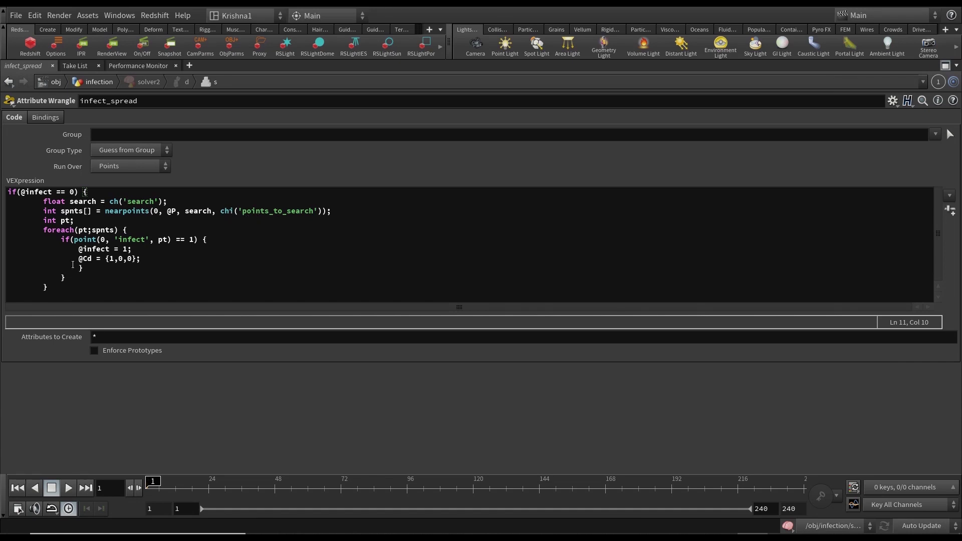
left_click_drag(76, 260, 138, 260)
left_click(284, 381)
left_click(156, 255)
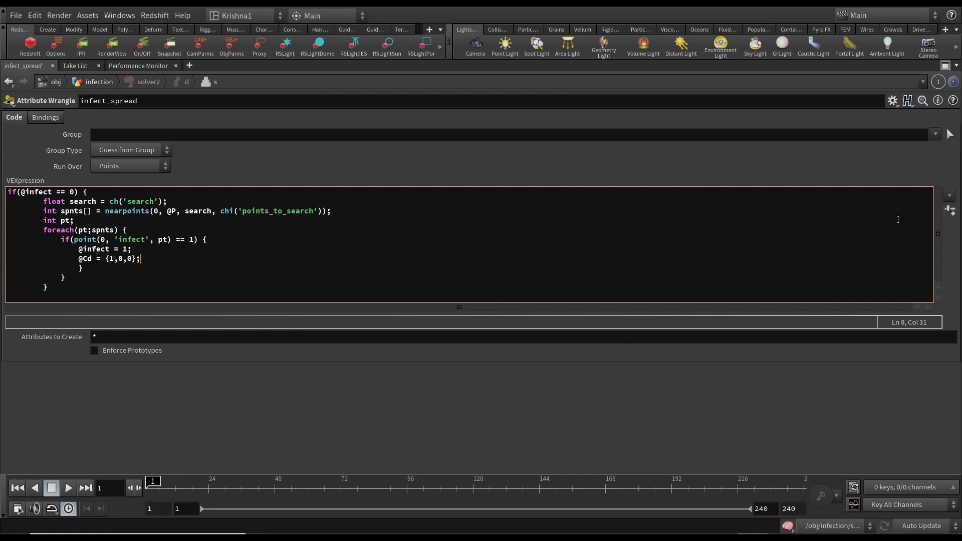
Step: Create infect_spread's spare parameters from its code, set Search and Points To Search to 10, and restore the normal layout
left_click(951, 210)
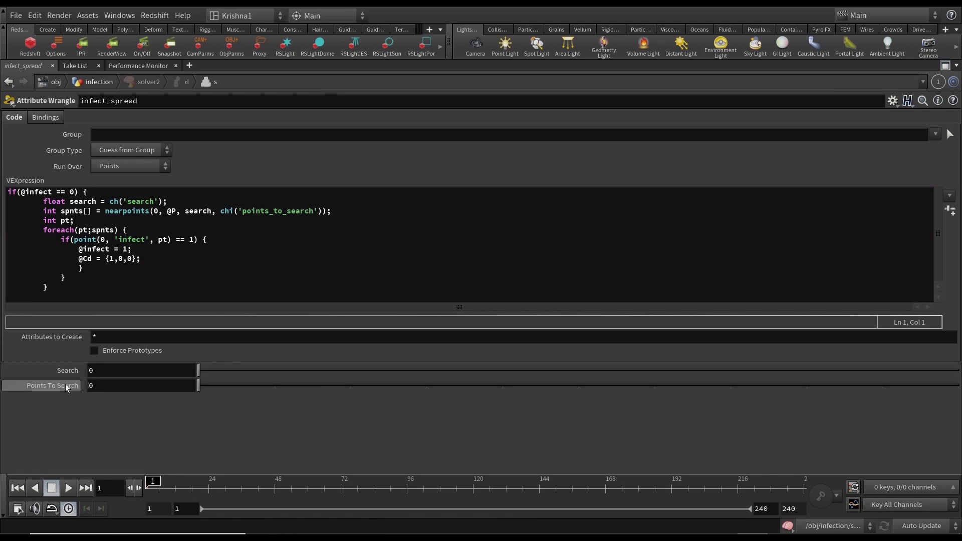
left_click(99, 375)
type("10")
key("Tab")
type("10")
key("Return")
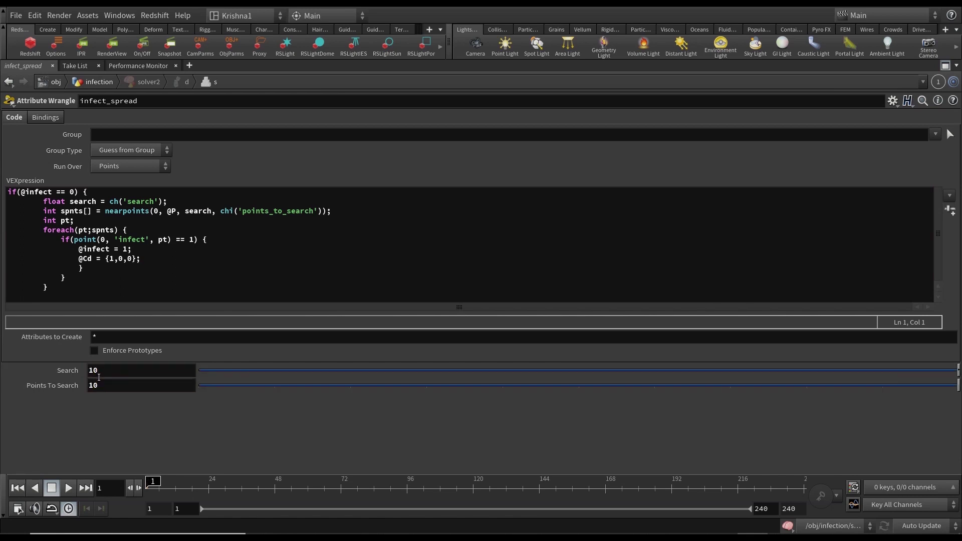
left_click(946, 65)
Step: Add an Output node below infect_spread and display it
middle_click_drag(663, 450, 667, 412)
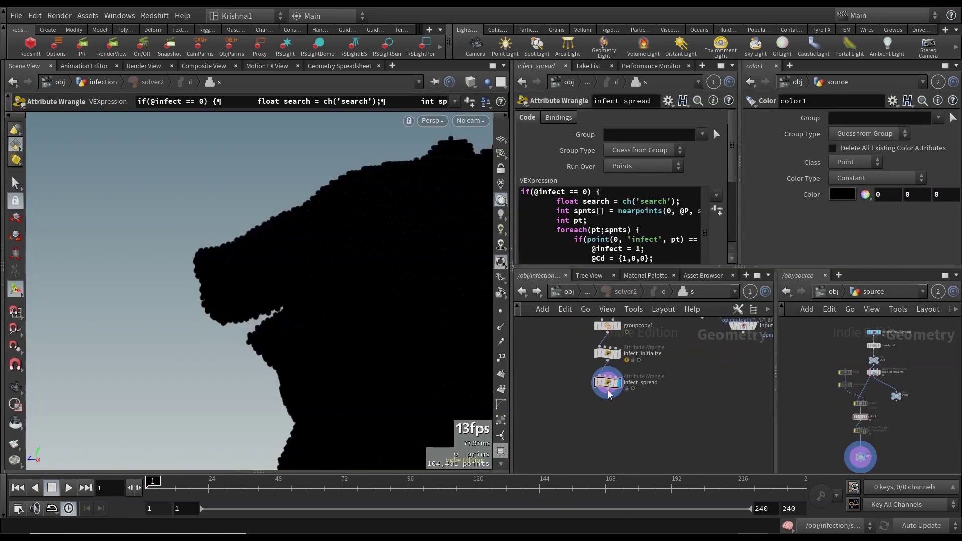
key("Tab")
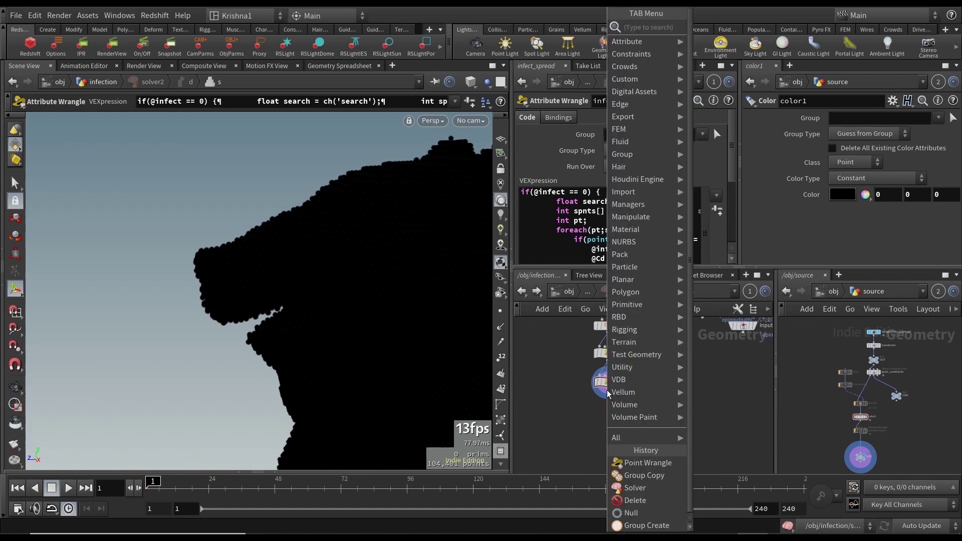
type("outp")
key("Return")
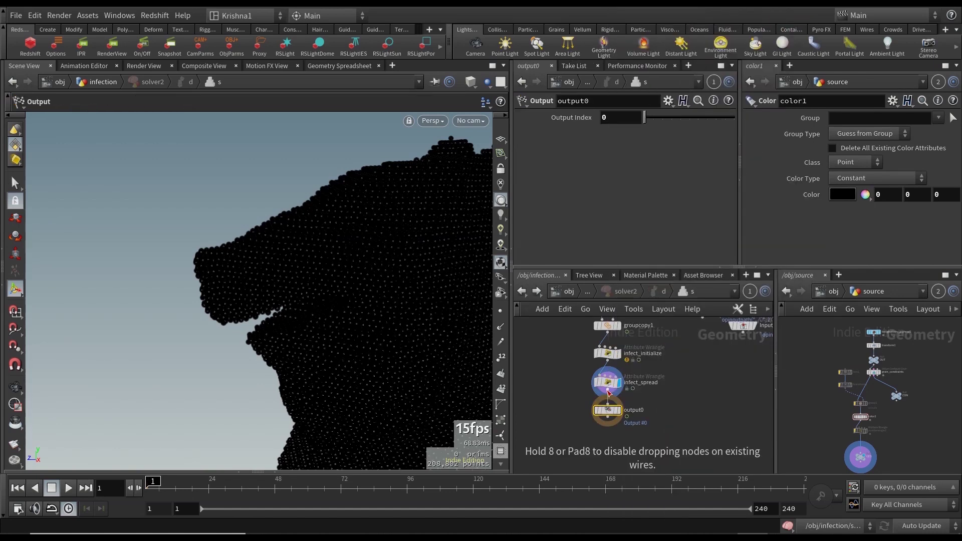
left_click(619, 410)
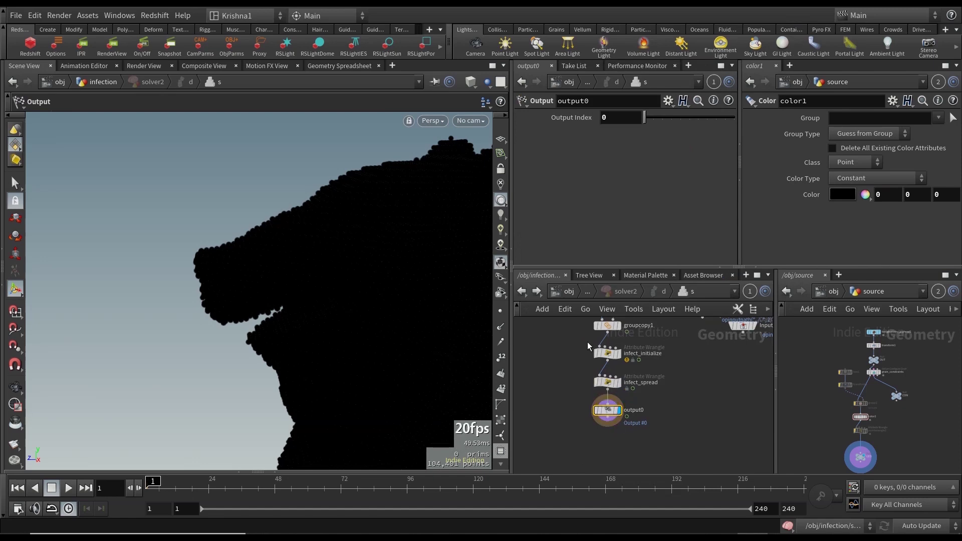
Step: Go up to the object level, enter the infection geometry network, and save the scene
left_click(571, 292)
left_click(605, 344)
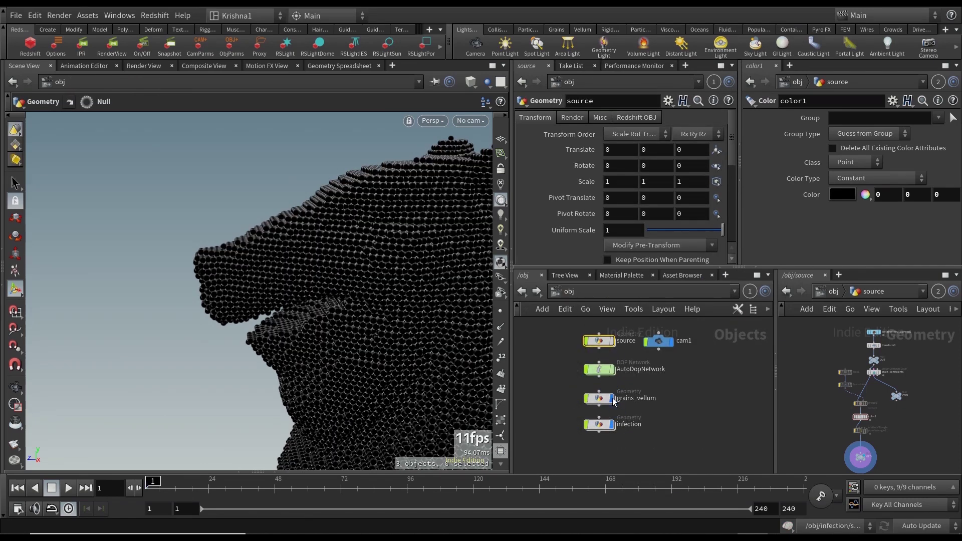
left_click(604, 427)
double_click(603, 425)
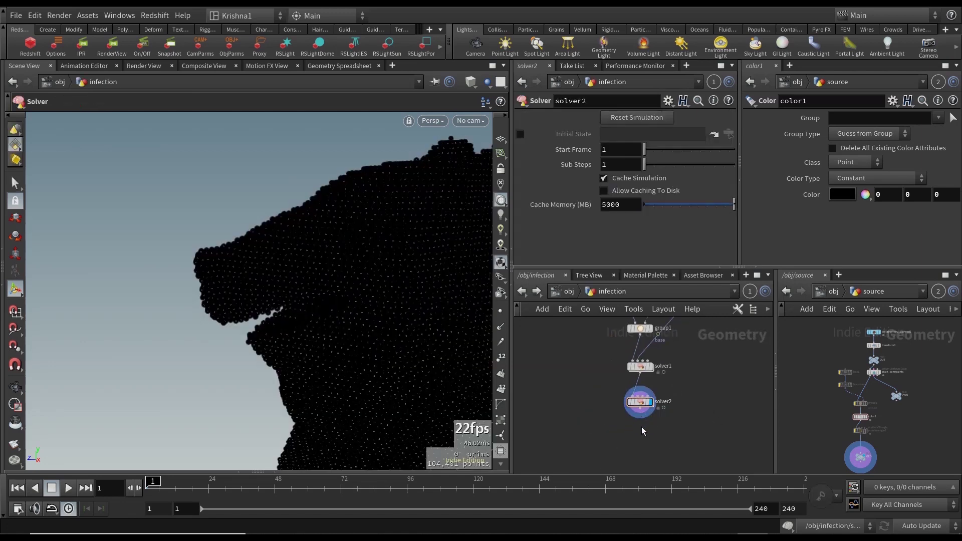
key("ctrl+s")
scroll(652, 413, "up", 2)
Step: Add a Delete node below solver2 and display it
key("Tab")
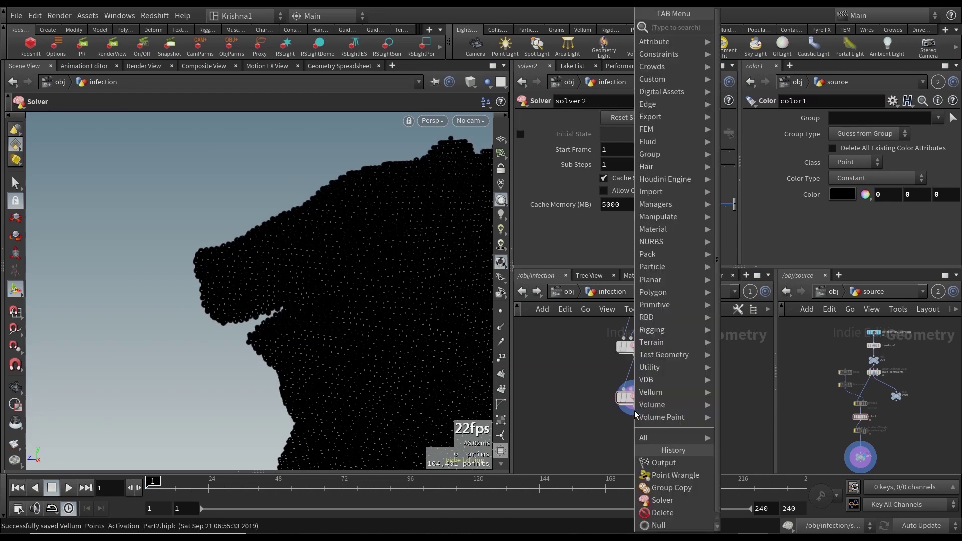
type("delete")
key("Return")
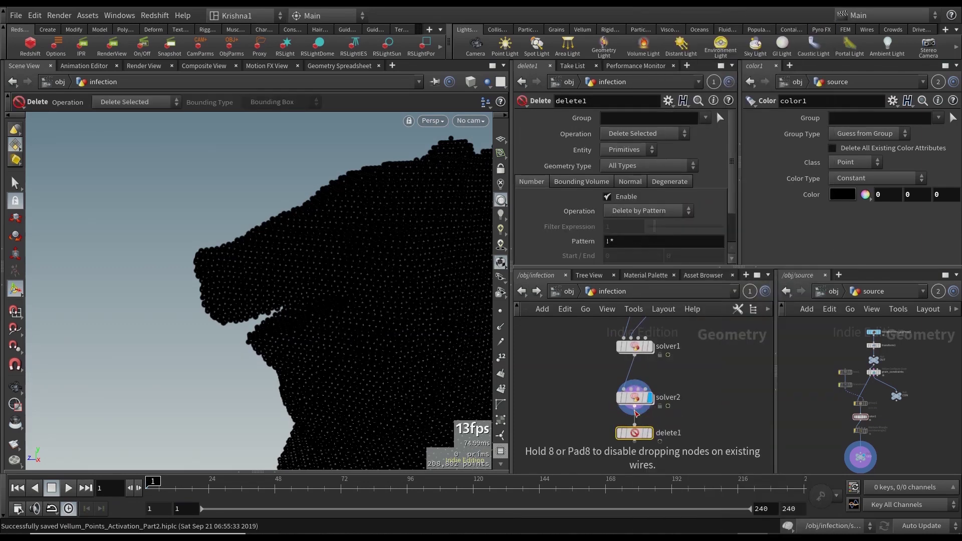
left_click(635, 412)
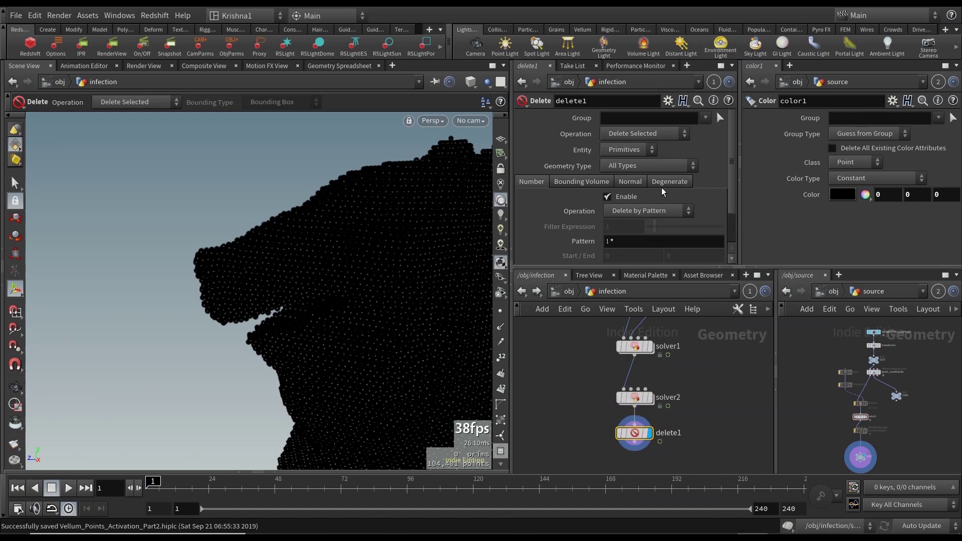
left_click(647, 150)
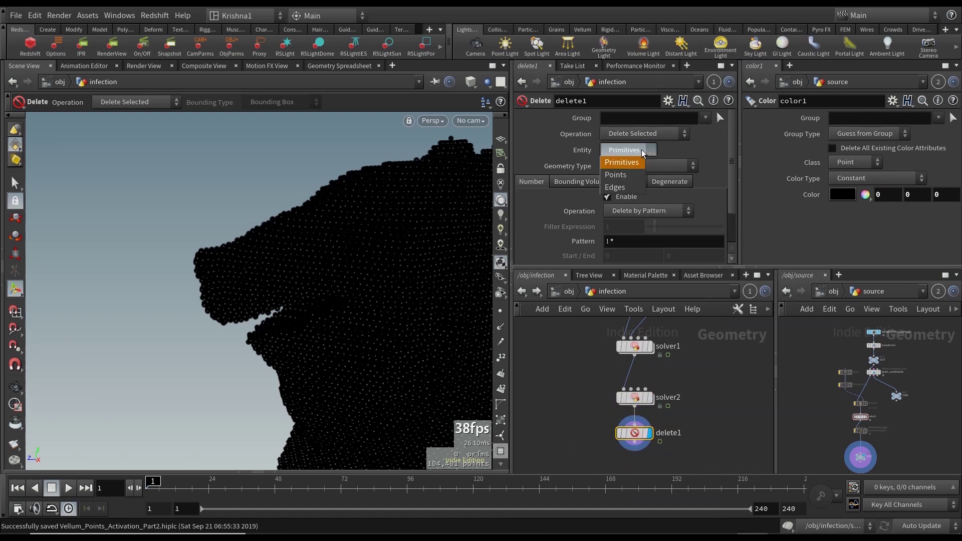
left_click(633, 179)
left_click(657, 211)
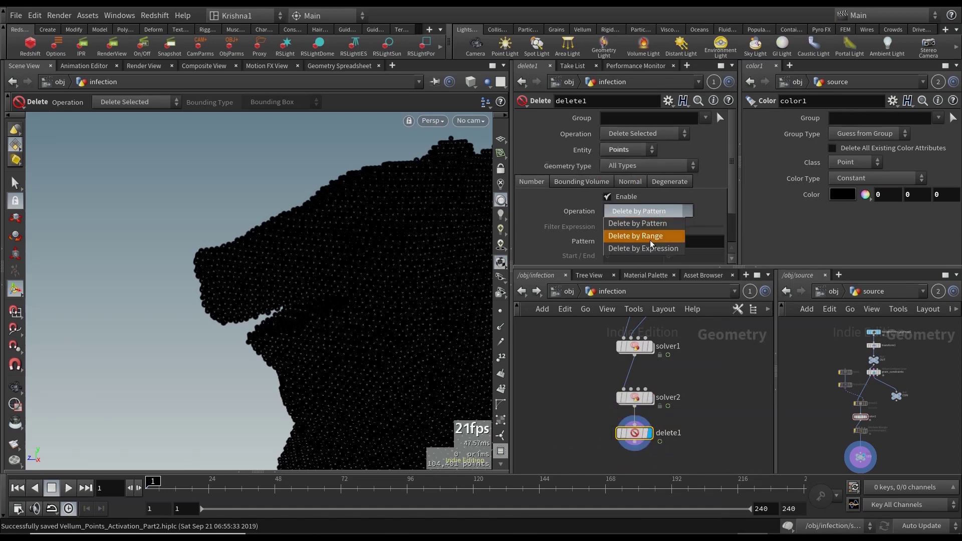
left_click(643, 249)
left_click(627, 228)
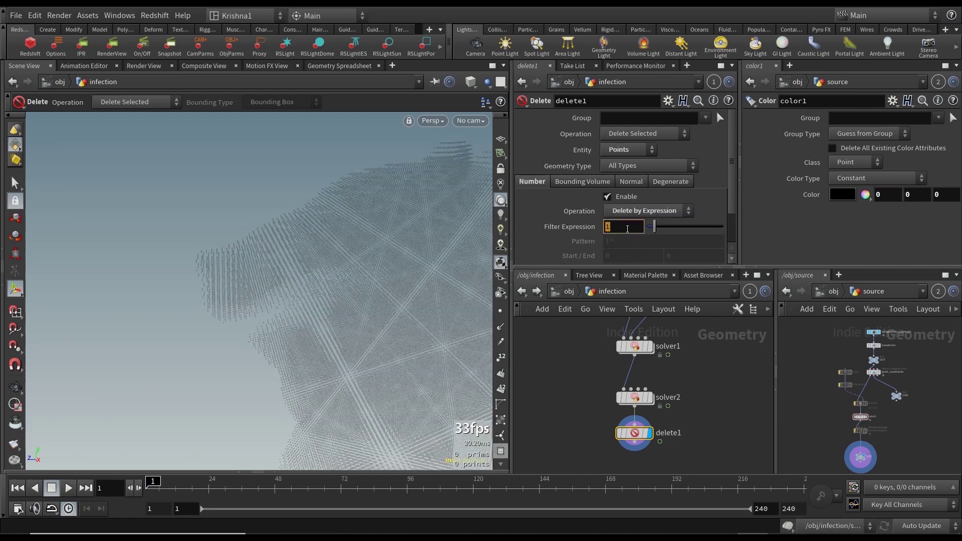
type("@Cd.r==")
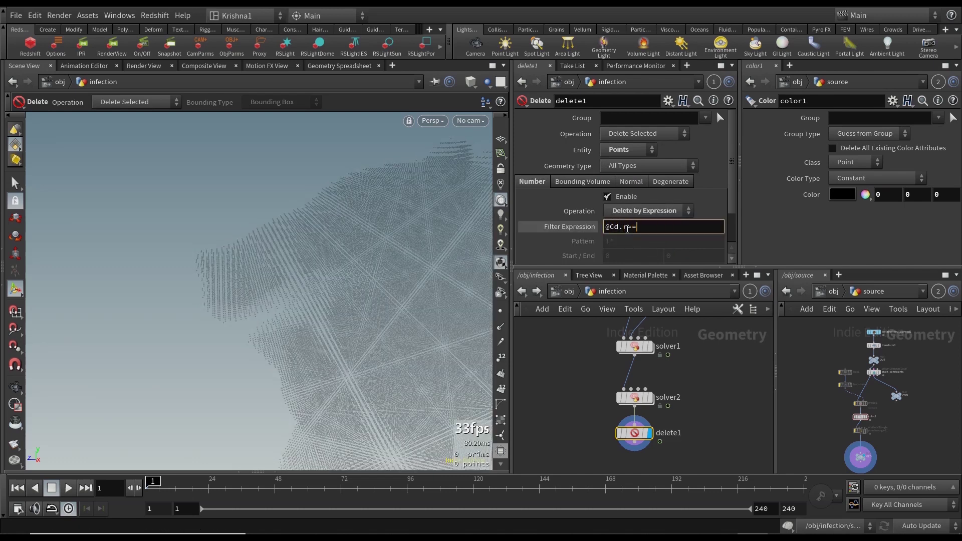
type("1")
key("Return")
key("Escape")
left_click_drag(259, 243, 266, 253)
key("Return")
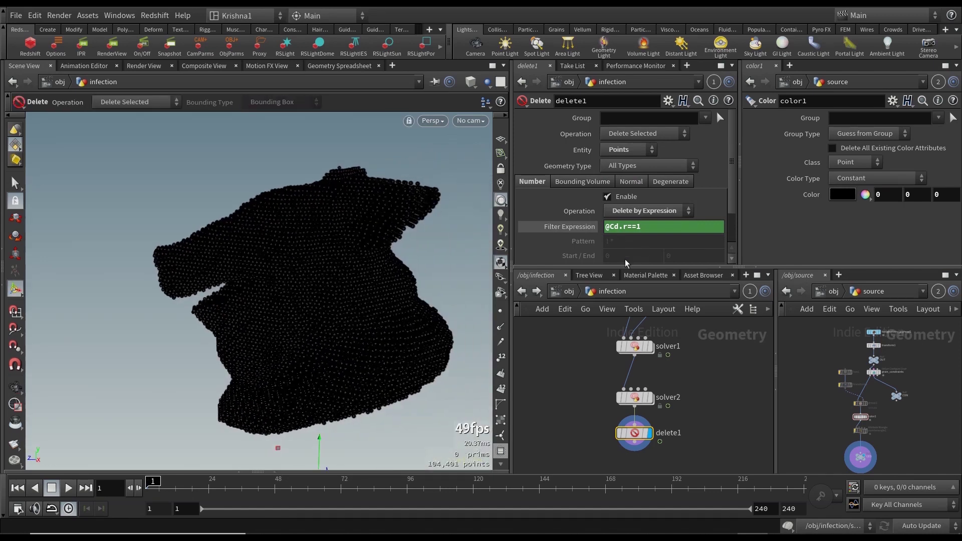
Step: Play the timeline to check how the infected points are deleted, and return to frame 1
left_click(67, 491)
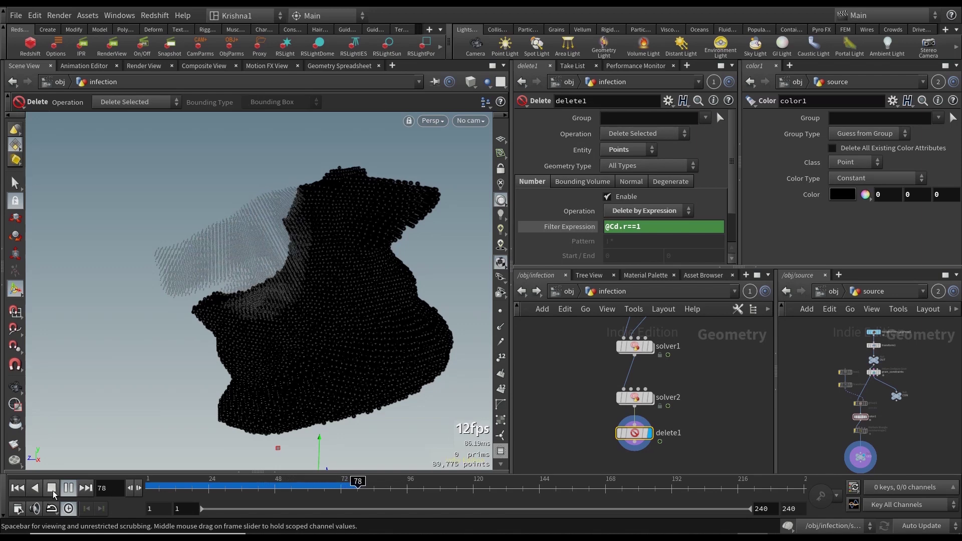
left_click(51, 487)
left_click(18, 488)
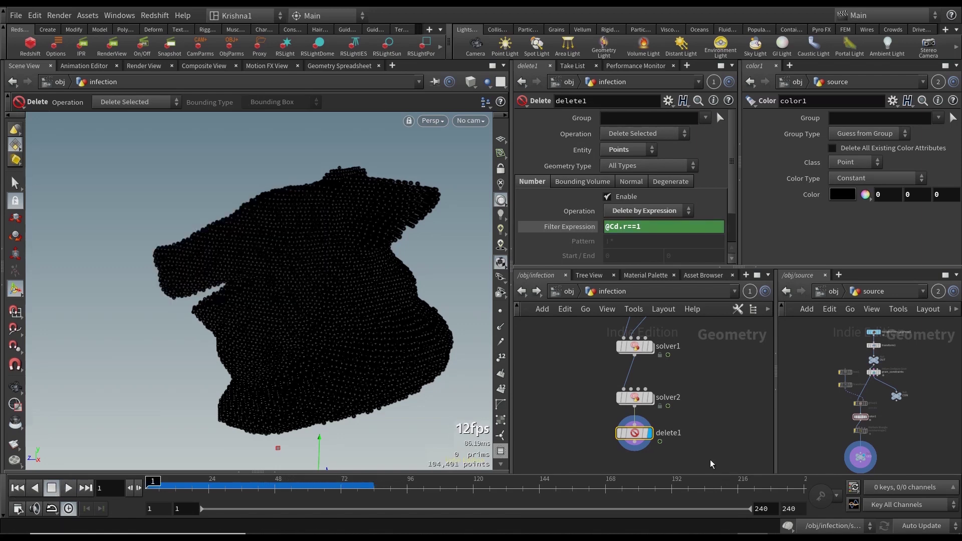
Step: Move delete1 aside and connect a new Null node below solver2
middle_click_drag(712, 463, 712, 430)
left_click_drag(634, 399, 724, 399)
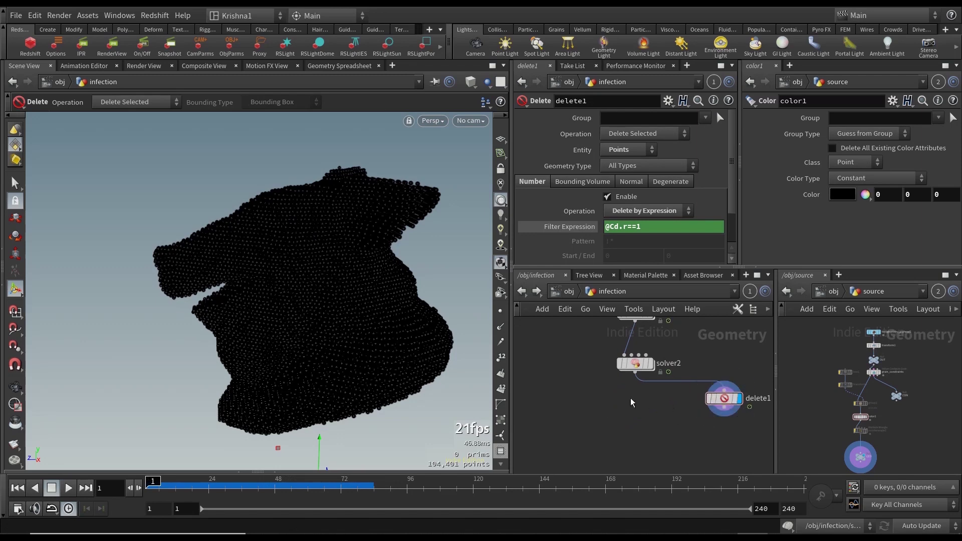
key("Tab")
type("null")
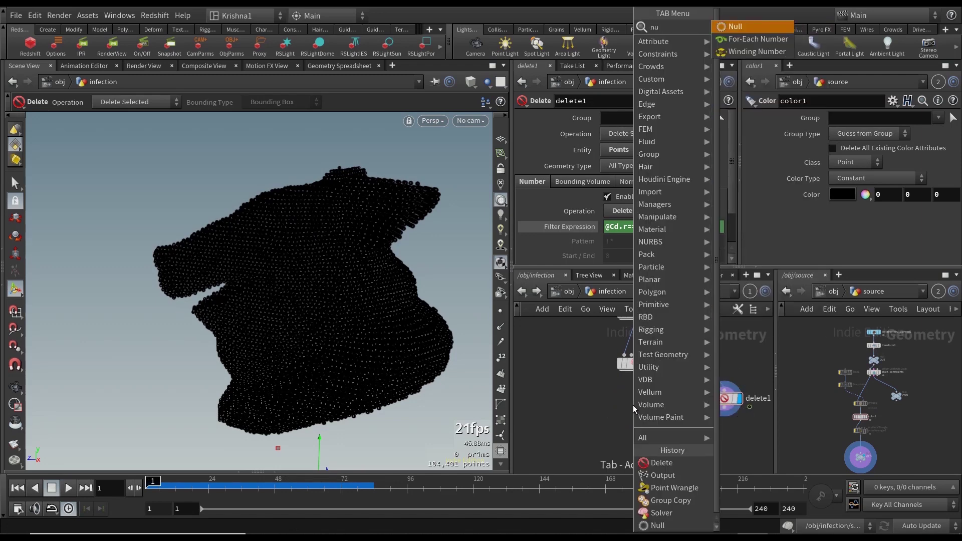
key("Return")
left_click(633, 405)
left_click(635, 394)
left_click(635, 375)
Step: Rename the new Null as OUT_SOLVER and display it
double_click(657, 404)
type("OUT_S")
type("R")
key("Return")
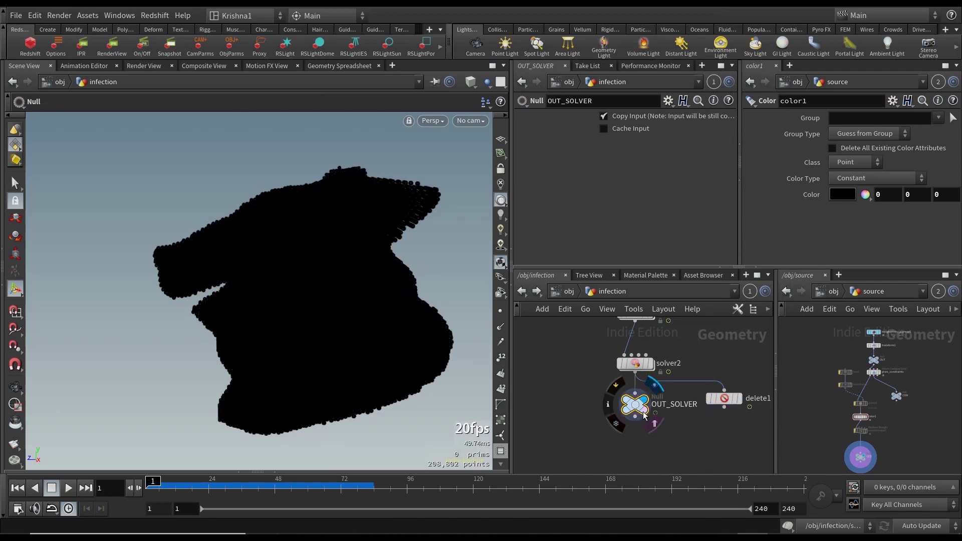
Step: Go up to the object level, hide the infection object, and display grains_vellum
left_click(571, 294)
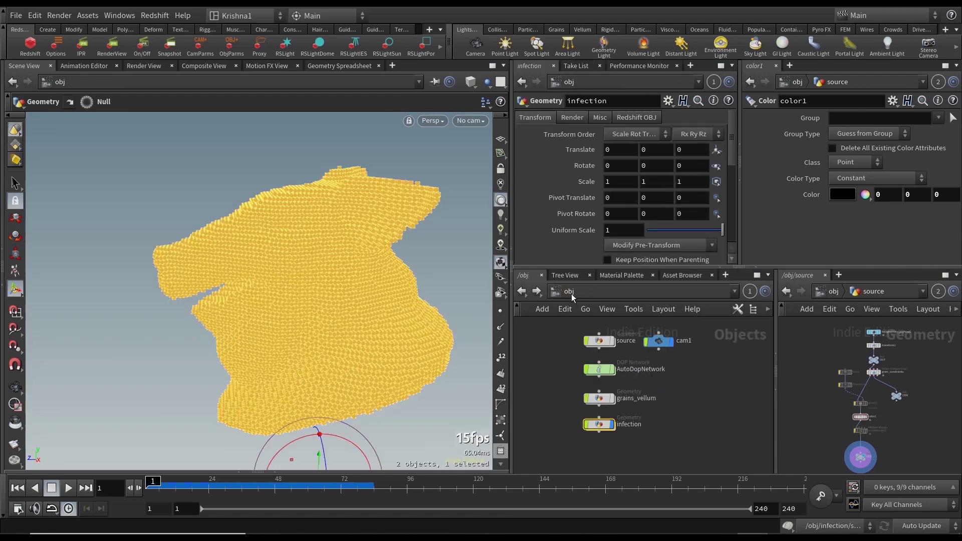
left_click(681, 389)
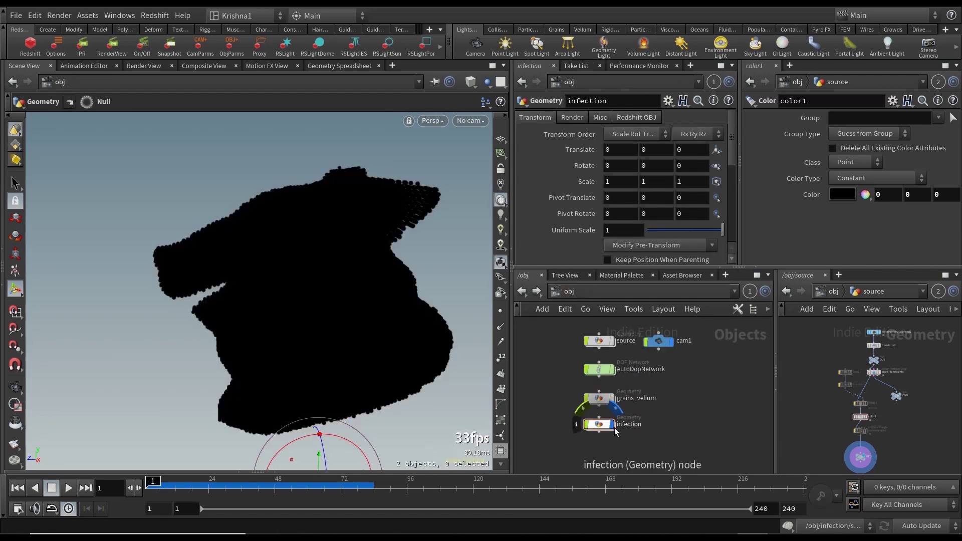
left_click(618, 413)
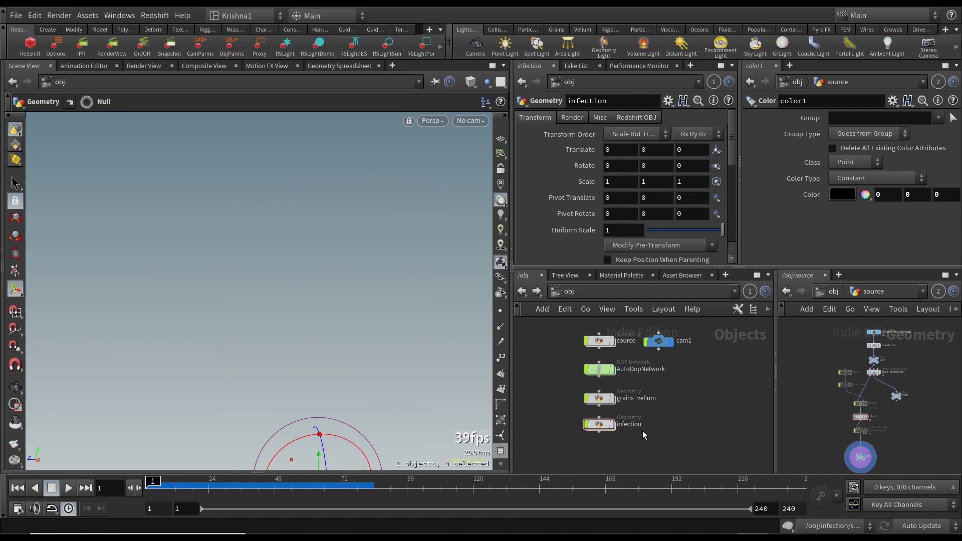
key("Escape")
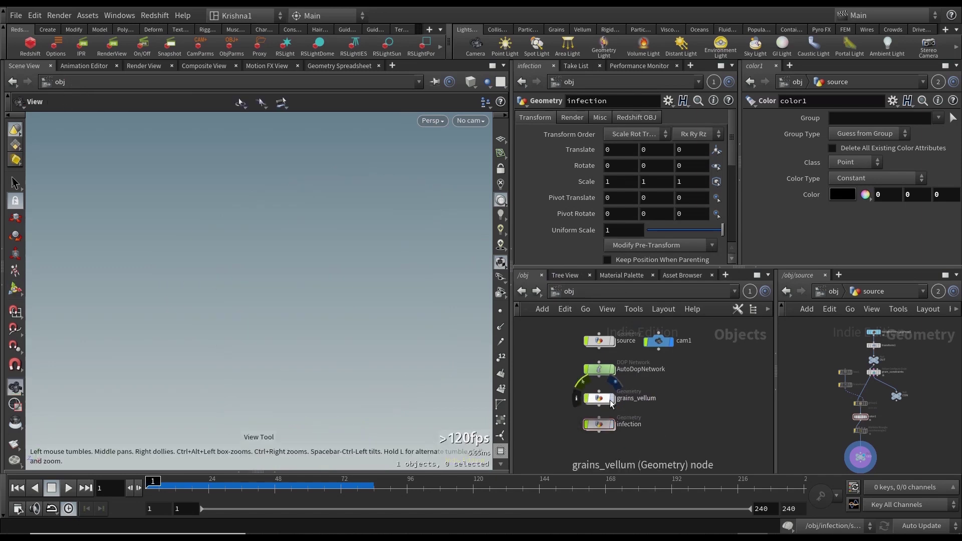
left_click(621, 390)
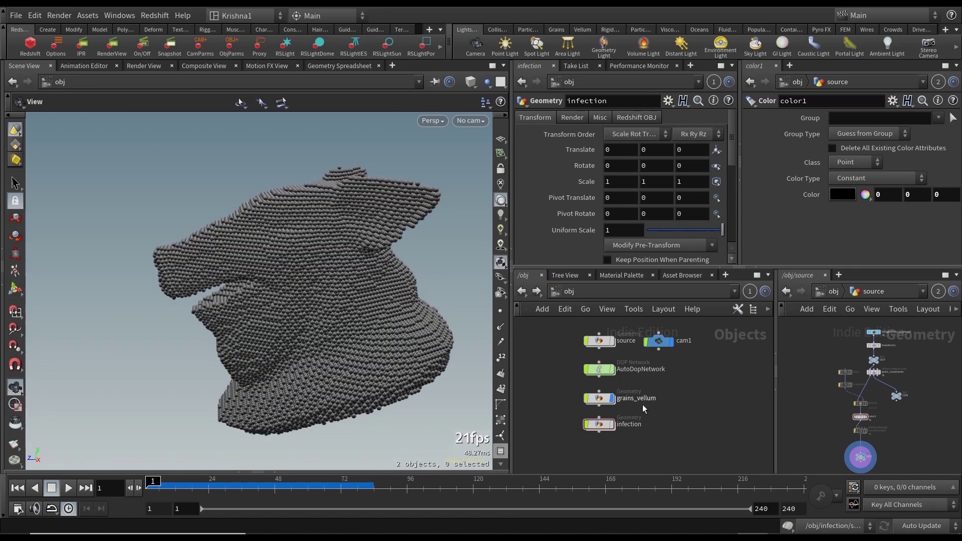
Step: Inside sopsolver1 of AutoDopNetwork, point object_merge1's Object 1 to OUT_SOLVER in the infection geometry
double_click(607, 370)
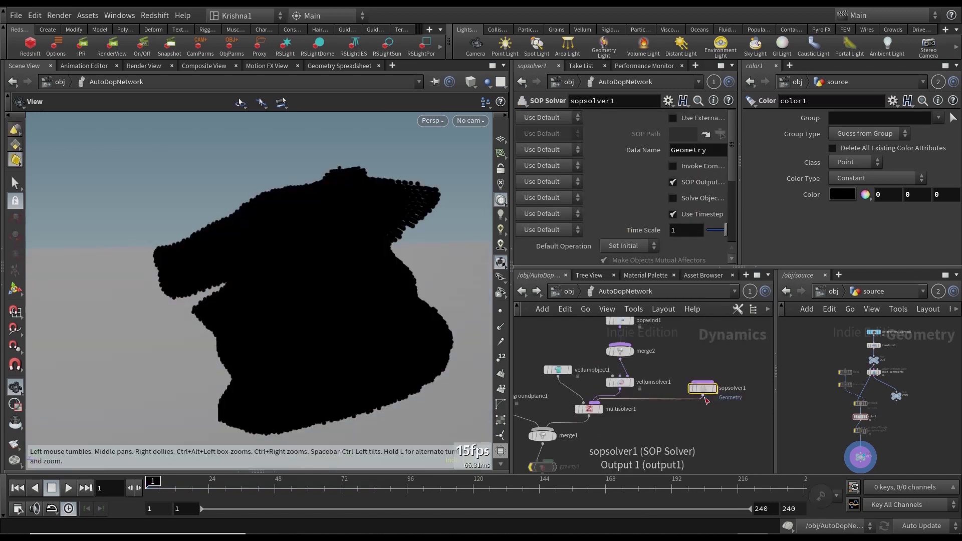
scroll(704, 401, "up", 2)
double_click(701, 383)
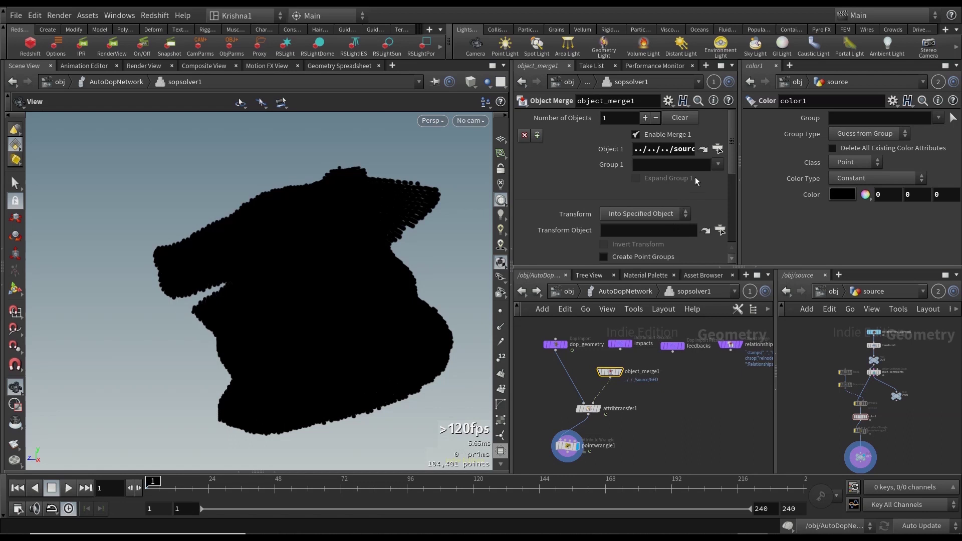
left_click(718, 149)
left_click(656, 121)
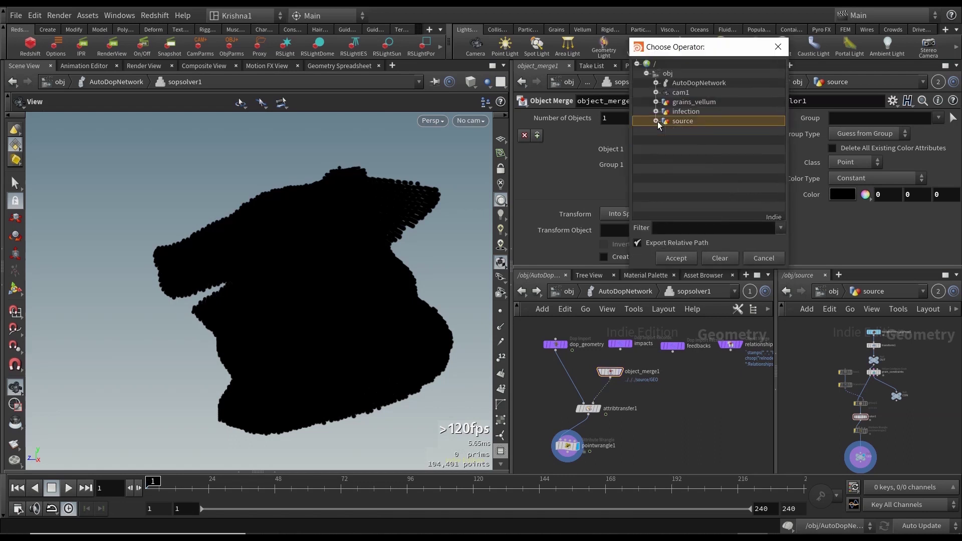
left_click(656, 112)
left_click(689, 121)
left_click(690, 258)
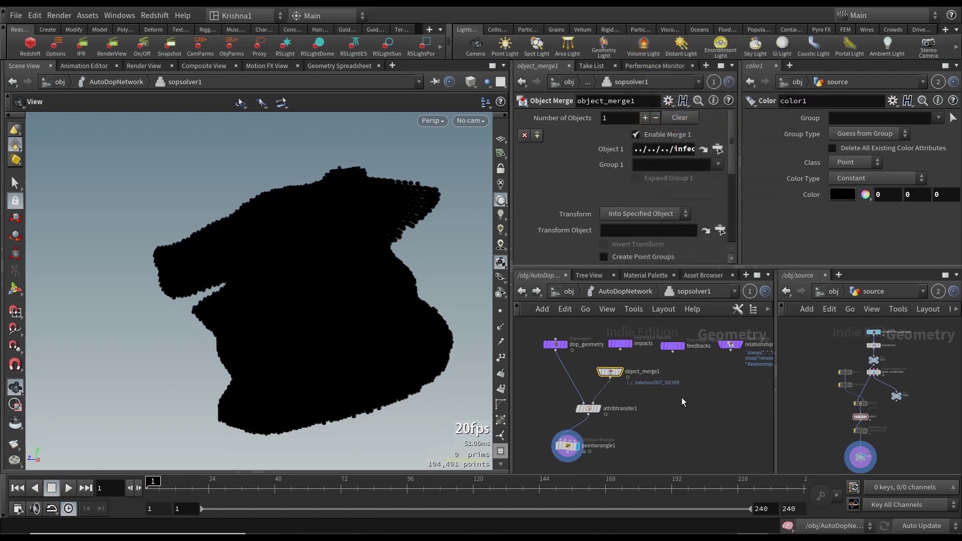
Step: Return to the object level and play the Vellum grain simulation to check the infection-driven activation
left_click(569, 291)
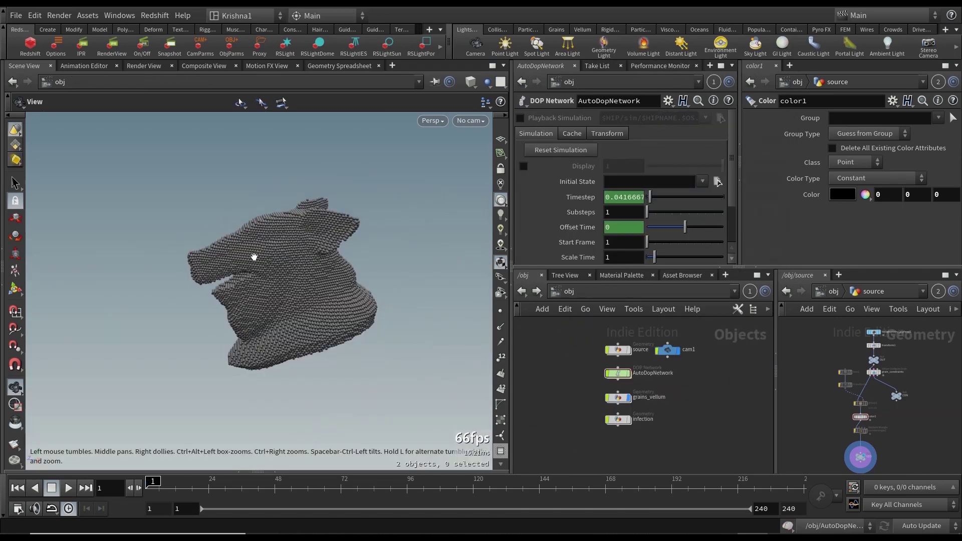
mouse_move(254, 257)
left_mouse_down()
mouse_move(285, 272)
mouse_move(268, 264)
left_mouse_up()
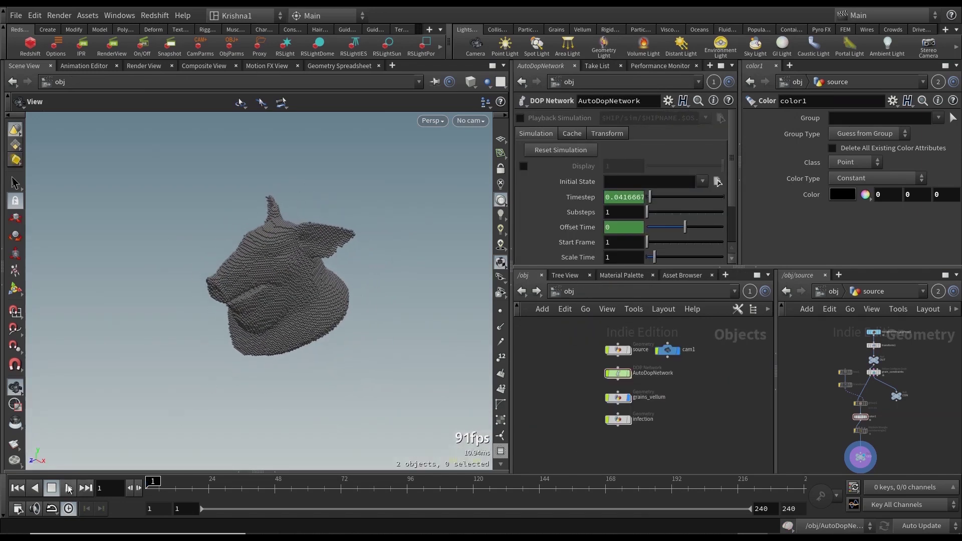
left_click(68, 488)
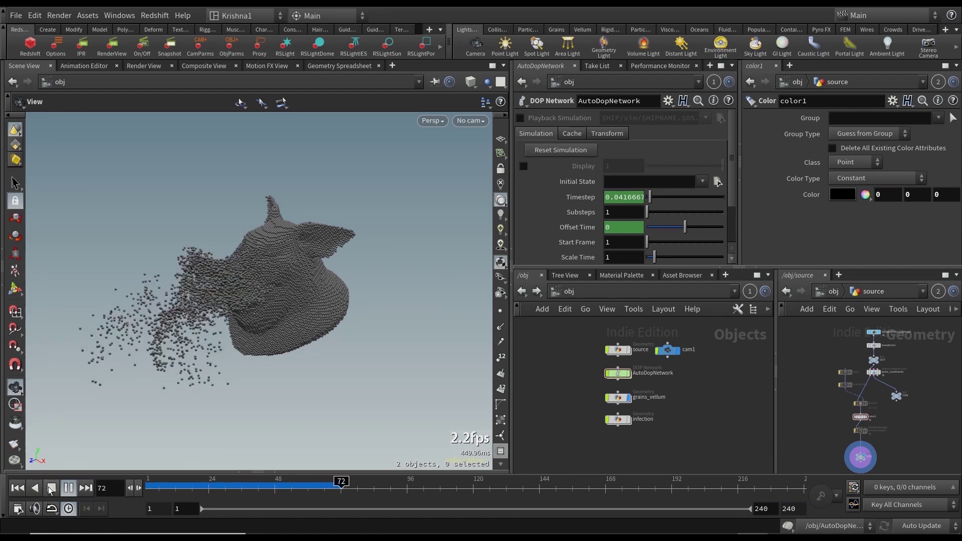
left_click(51, 490)
Step: Scrub through the flipbook of the grain simulation in MPlay up to frame 120
left_click_drag(214, 416, 648, 422)
left_click_drag(173, 417, 640, 432)
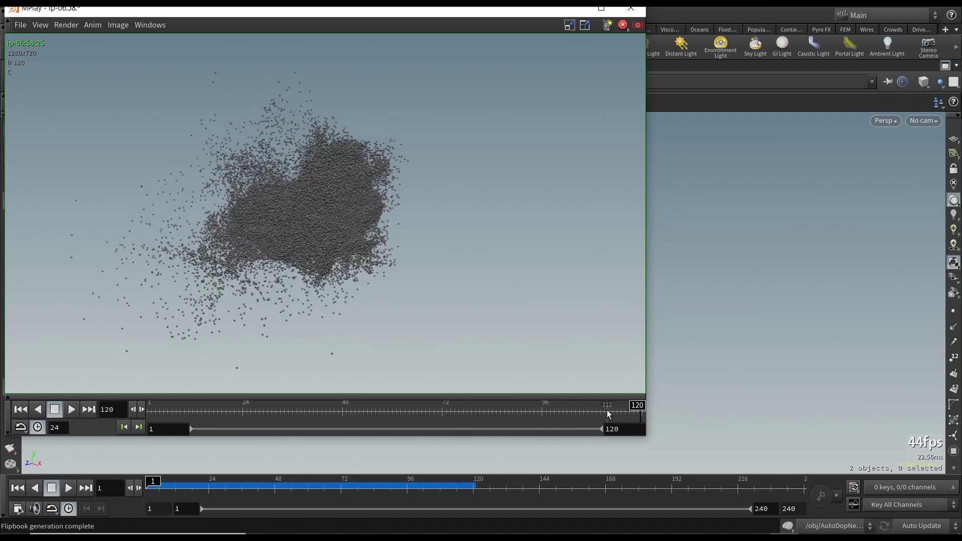